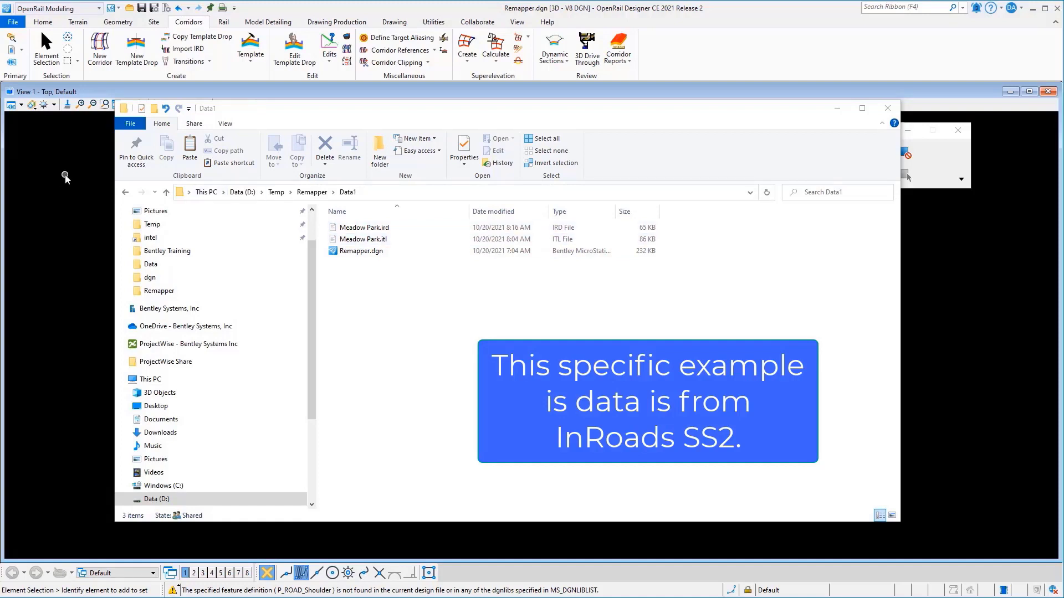
Launch the Civil Feature Remapper from Backstage Civil Tools, centre it, and begin a new configuration.
left_click(14, 22)
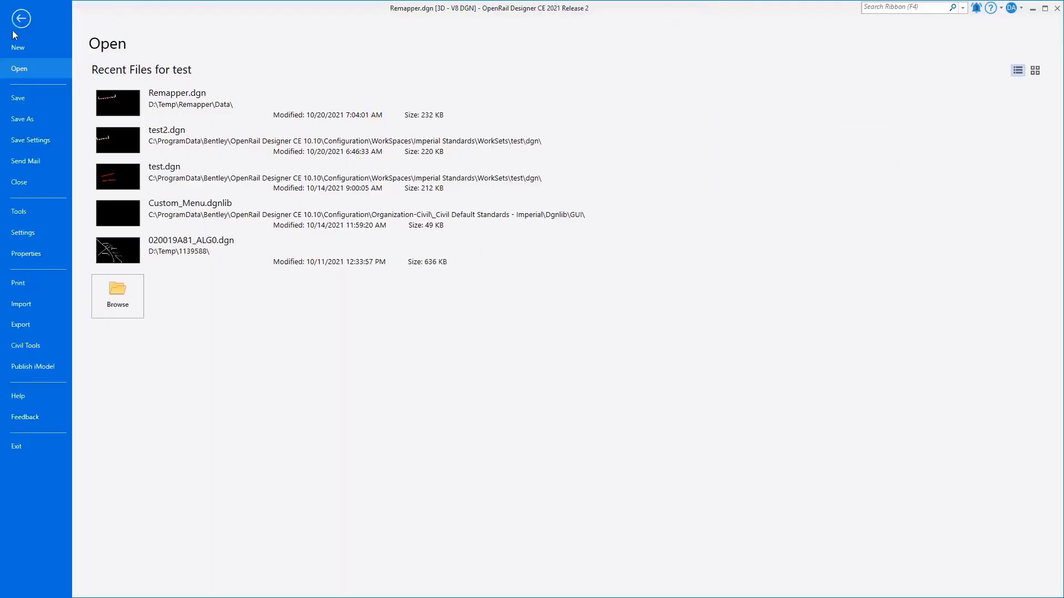
left_click(47, 344)
left_click(147, 168)
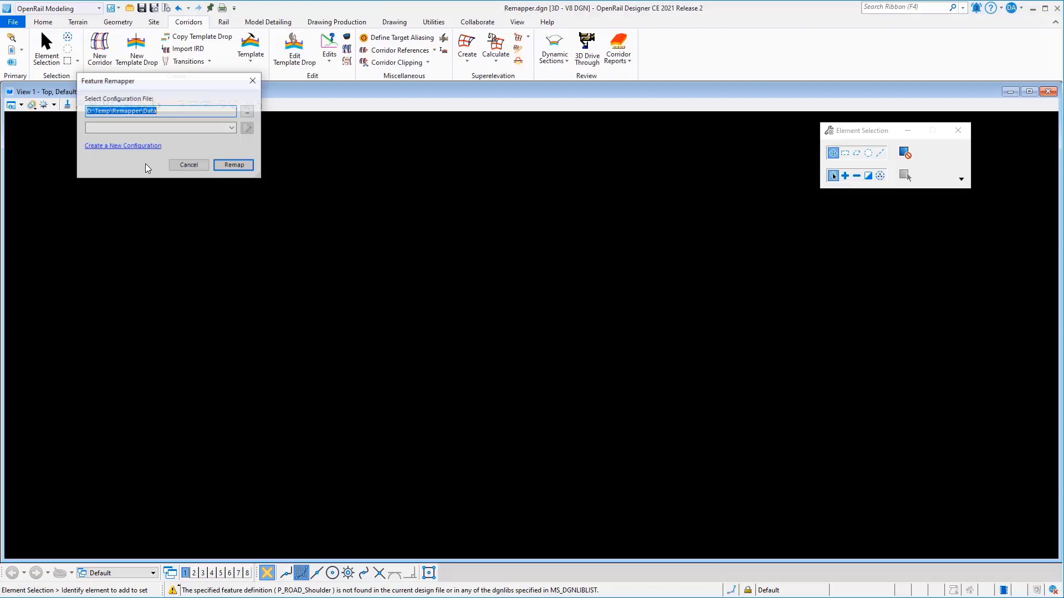
left_click_drag(152, 85, 350, 191)
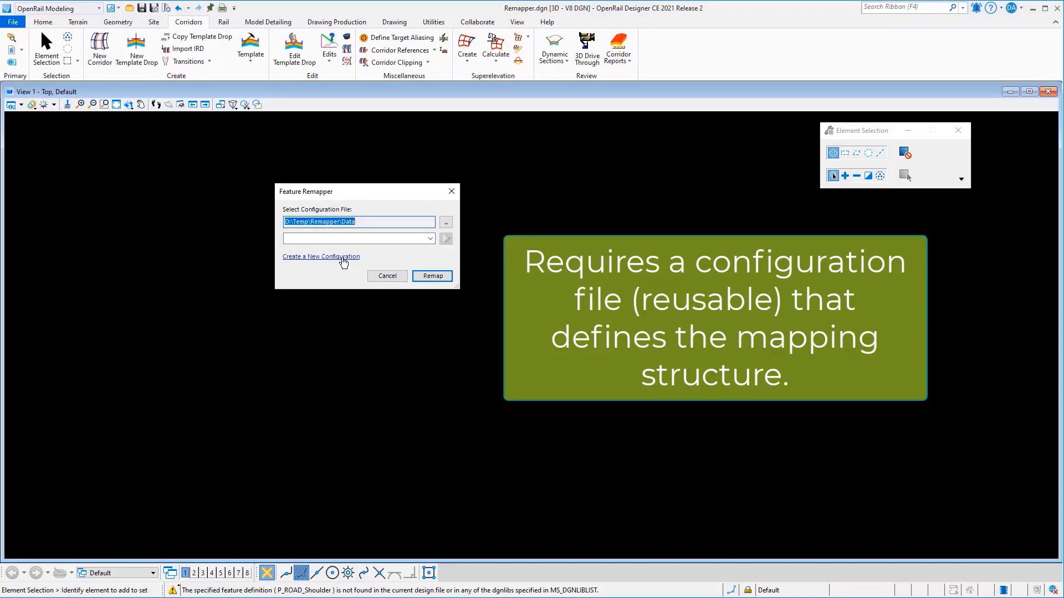
left_click(342, 258)
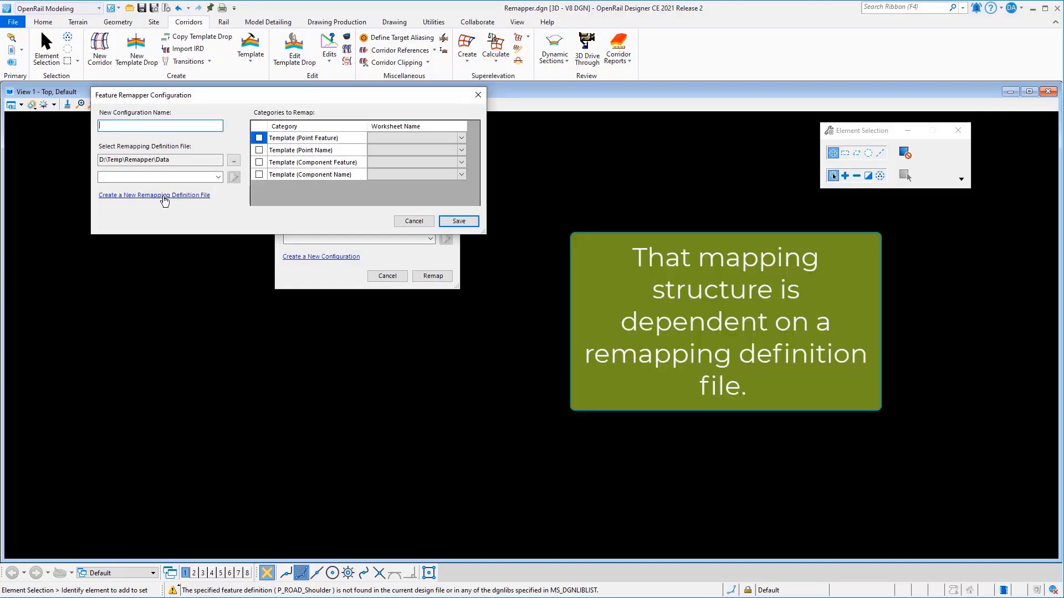
Create a remapping definition file named Meadow Park from the ITL source Meadow Park.itl.
left_click(165, 197)
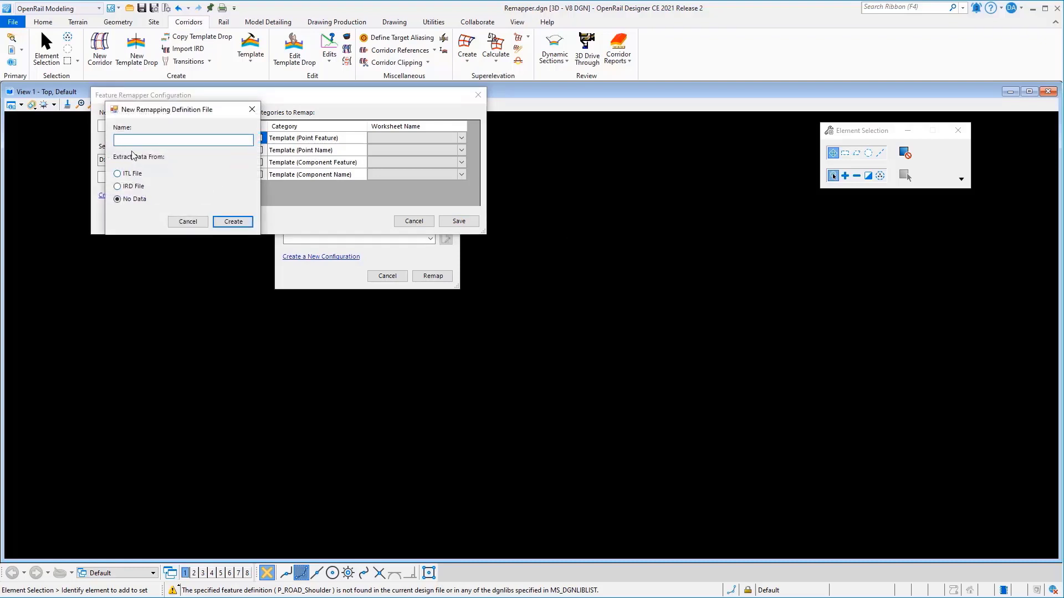
type("Meadow Park")
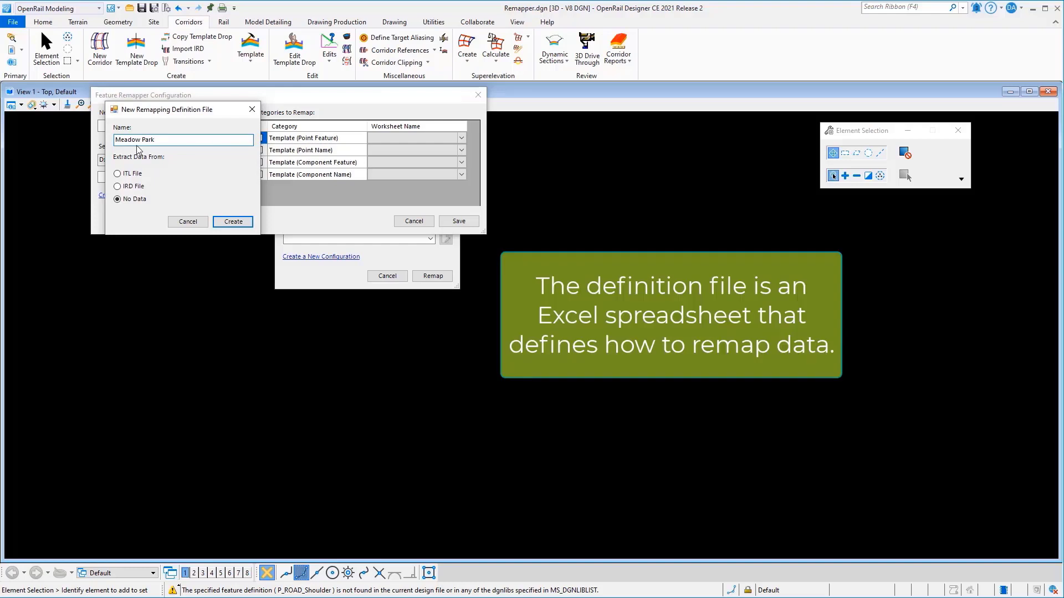
left_click(132, 175)
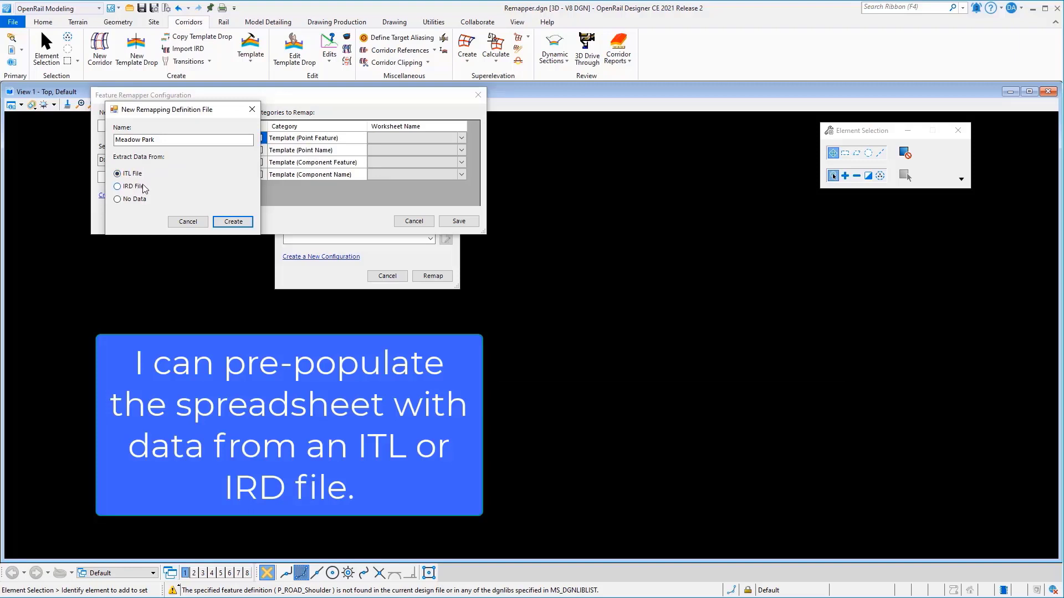
left_click(226, 222)
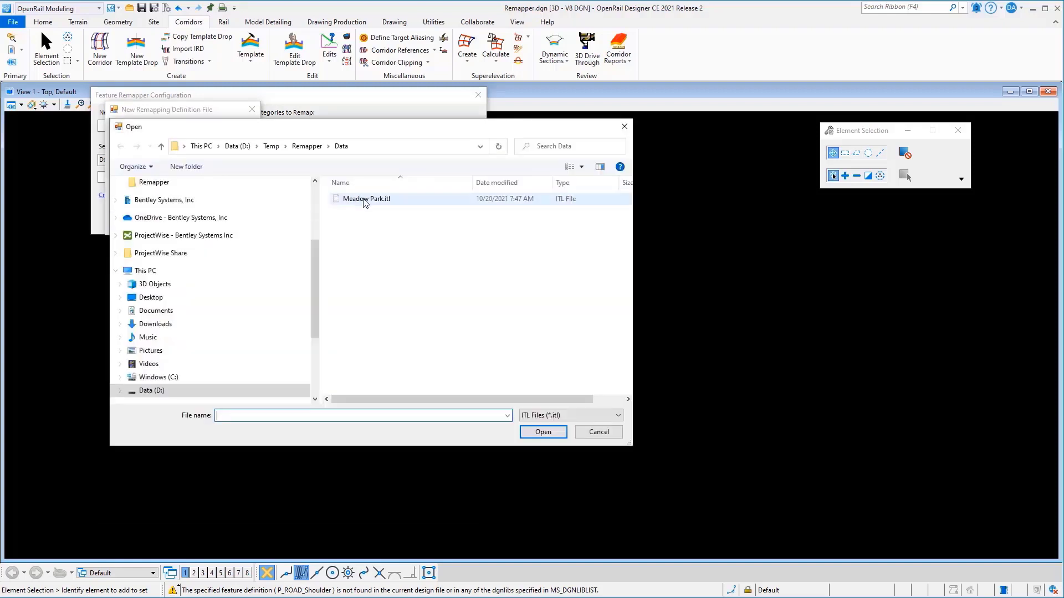
double_click(365, 200)
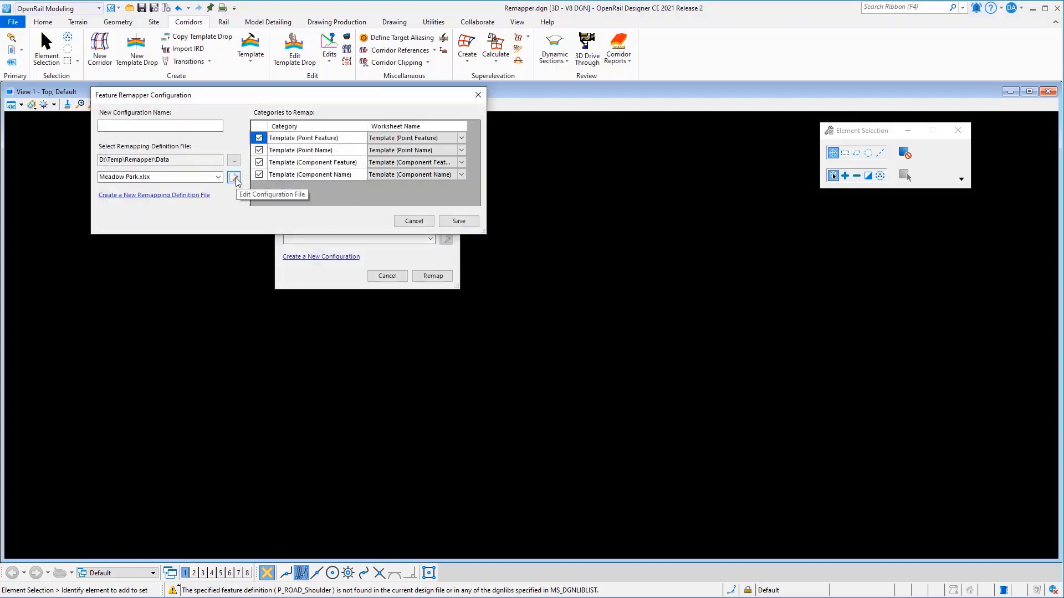
Open Meadow Park.xlsx in Excel and look over its Template (Point Name) and Template (Point Feature) sheets.
left_click(234, 177)
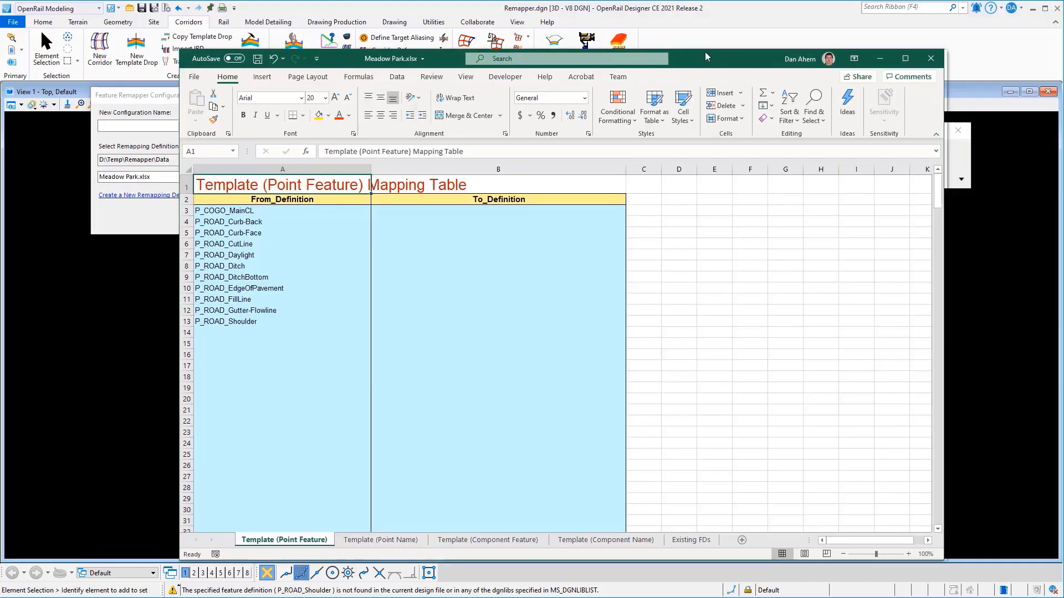
left_click_drag(706, 57, 689, 40)
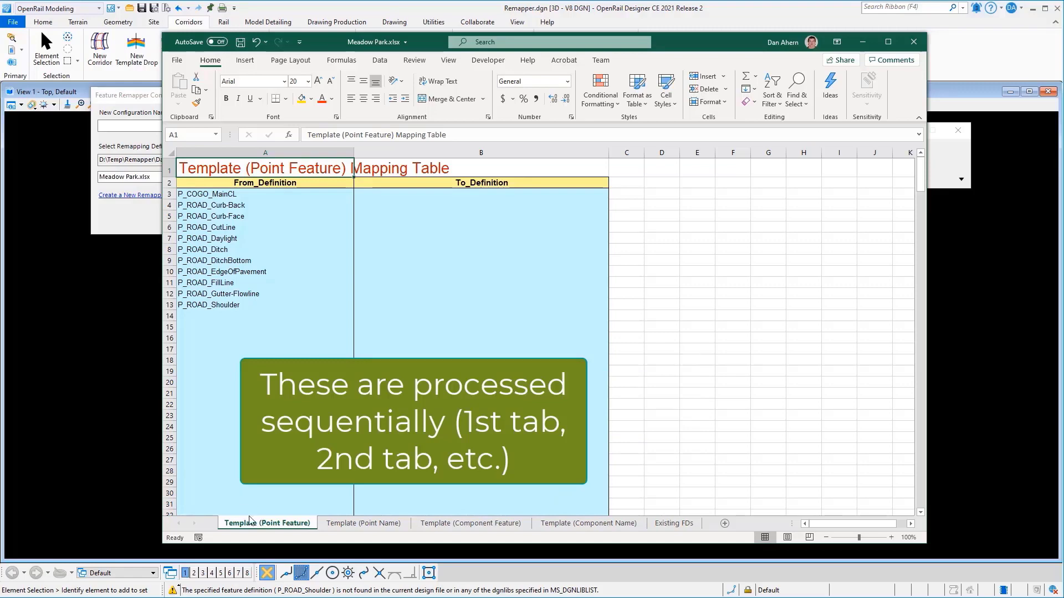
left_click(350, 531)
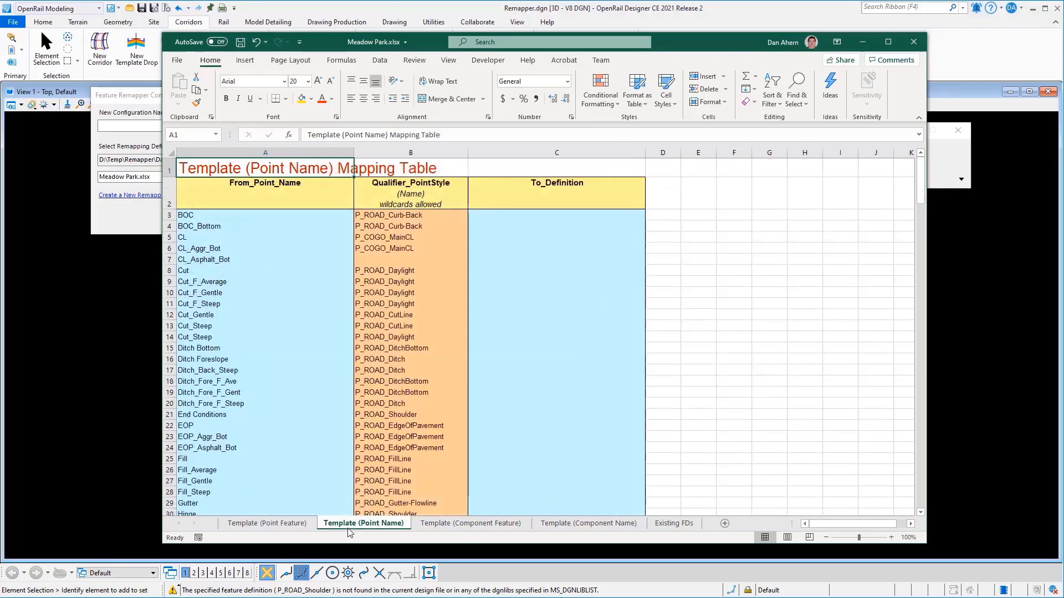
left_click(281, 527)
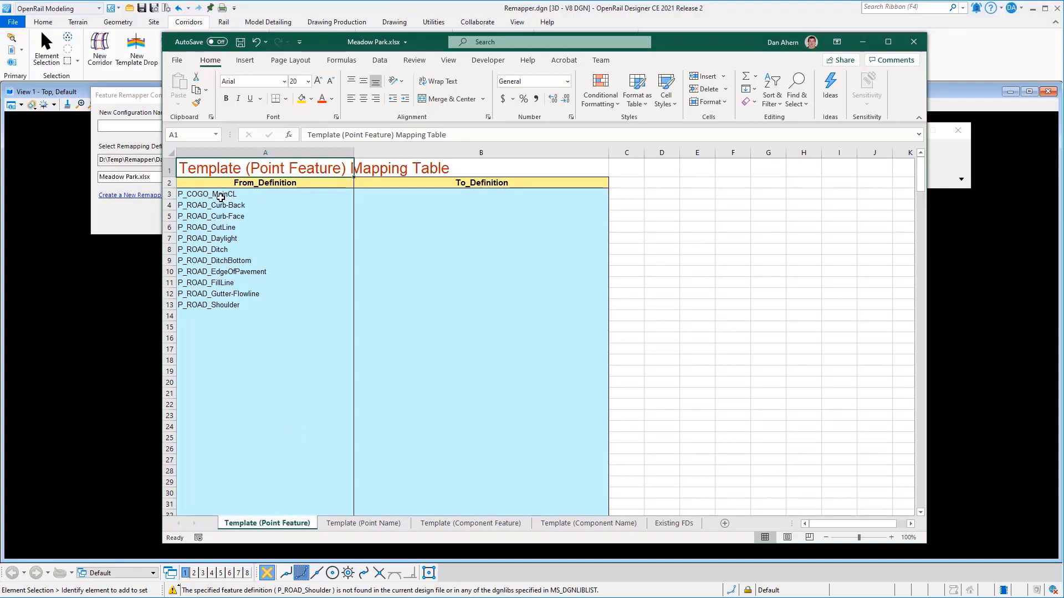
Set B3 for P_COGO_MainCL to Linear\Template Points\Pavement\TL_Centerline, then select B12.
left_click(220, 195)
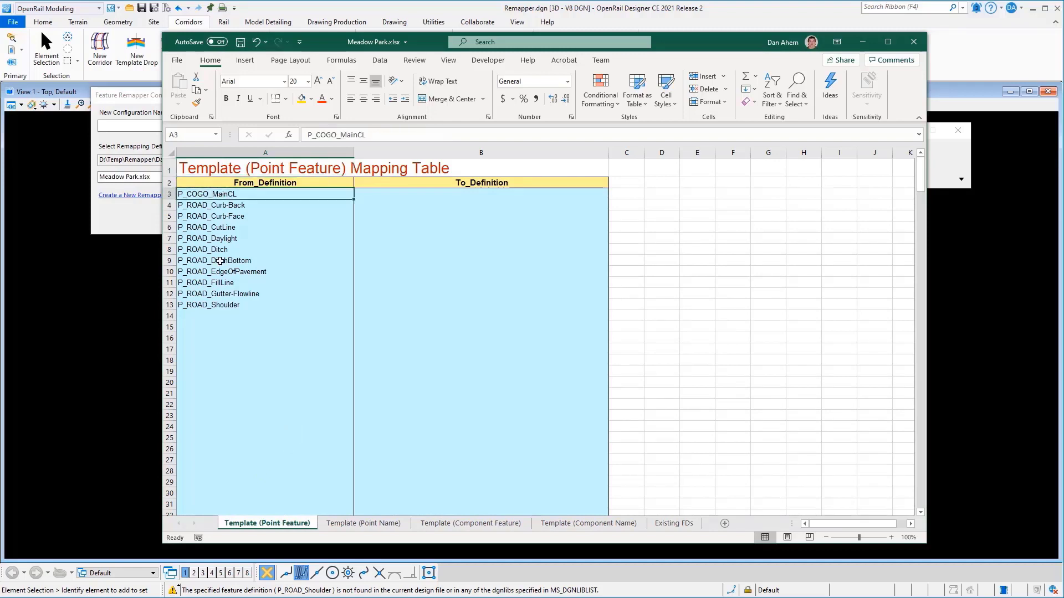
left_click_drag(221, 261, 226, 306)
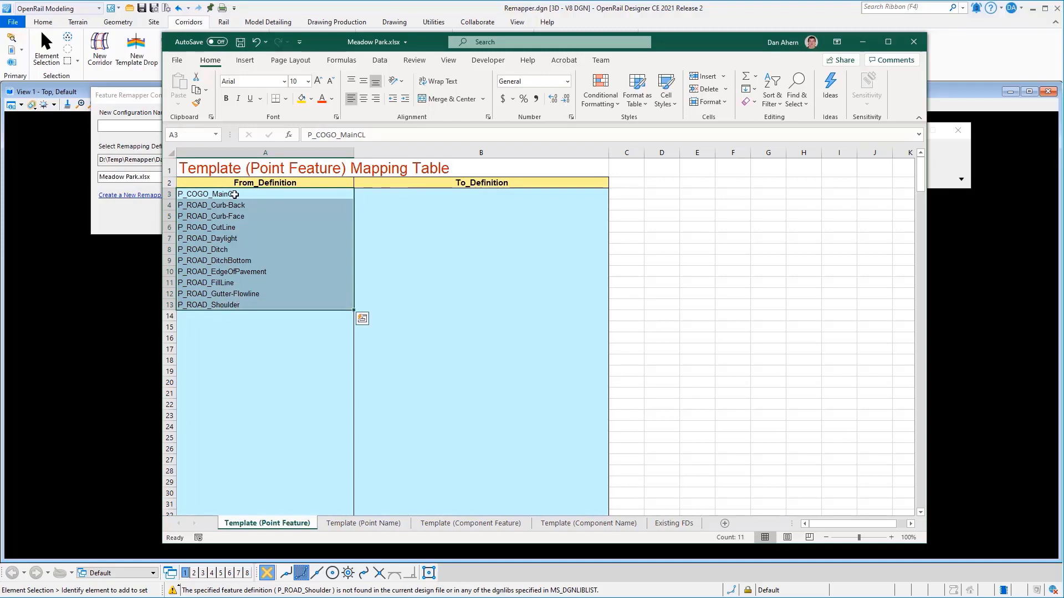
left_click(234, 194)
left_click(443, 194)
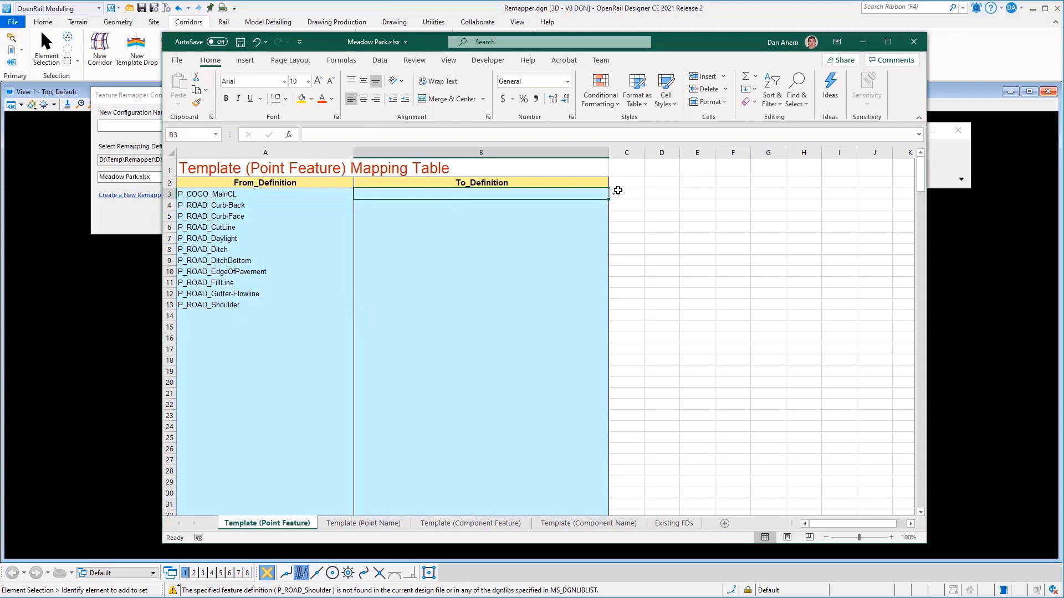
left_click(613, 193)
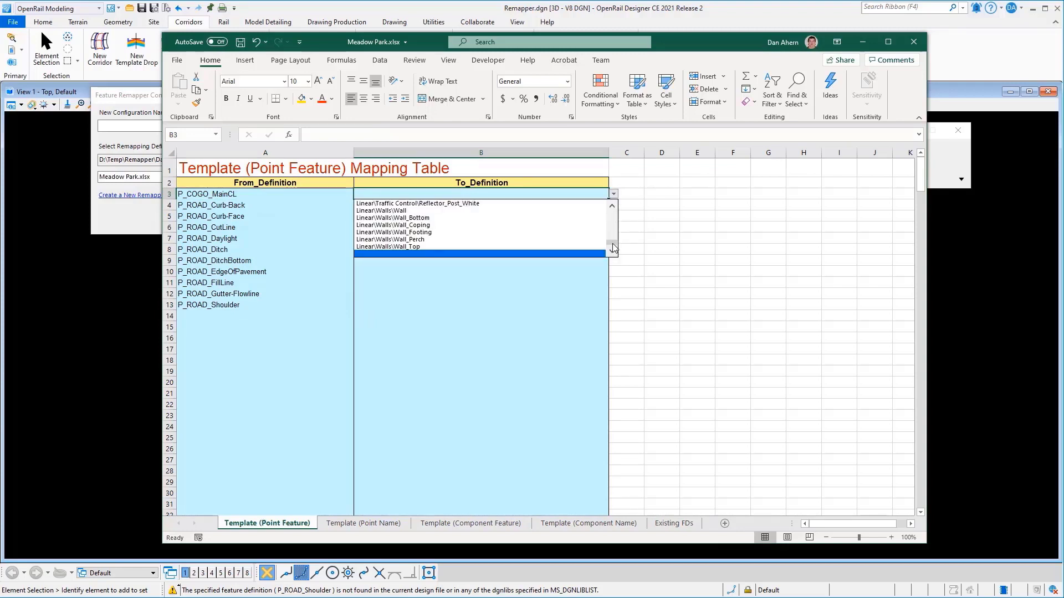
left_click_drag(613, 244, 613, 221)
left_click(467, 213)
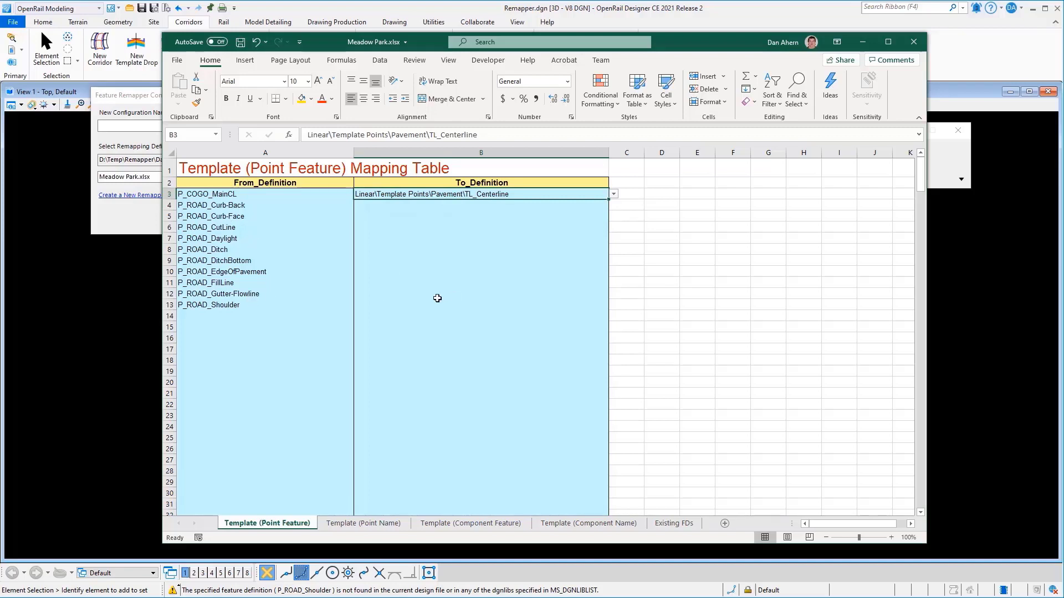
left_click(437, 298)
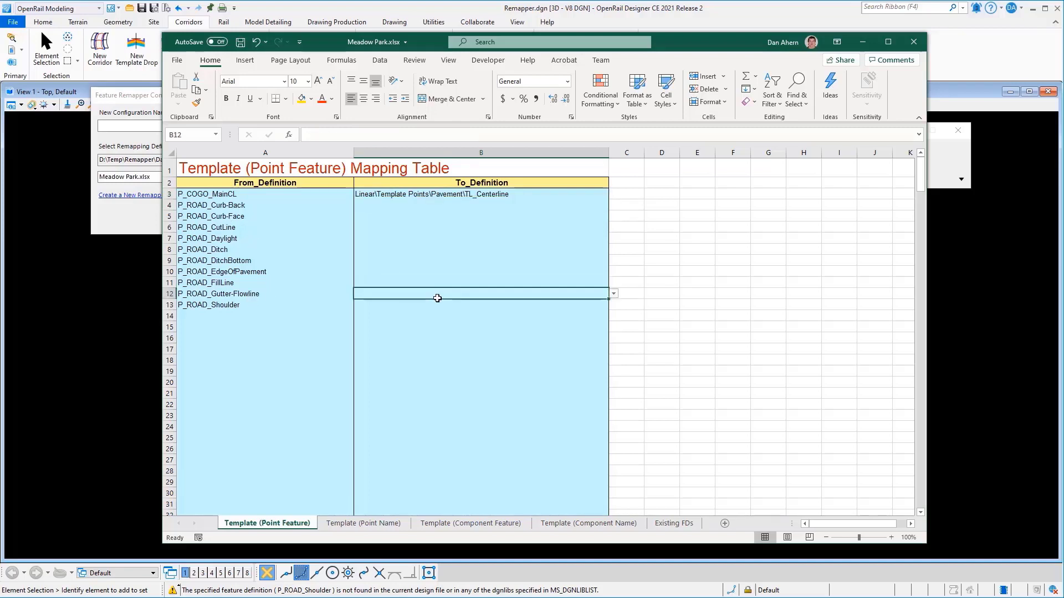
Show the Template (Point Name) sheet, select the CL rows A5:A7, then cell B7.
left_click(365, 524)
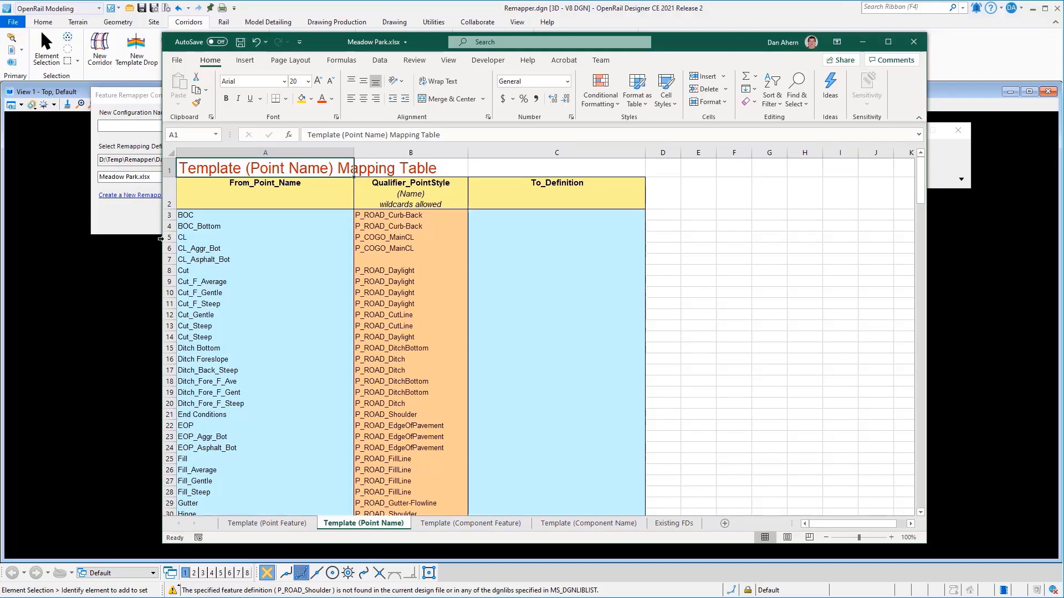
left_click_drag(187, 239, 486, 267)
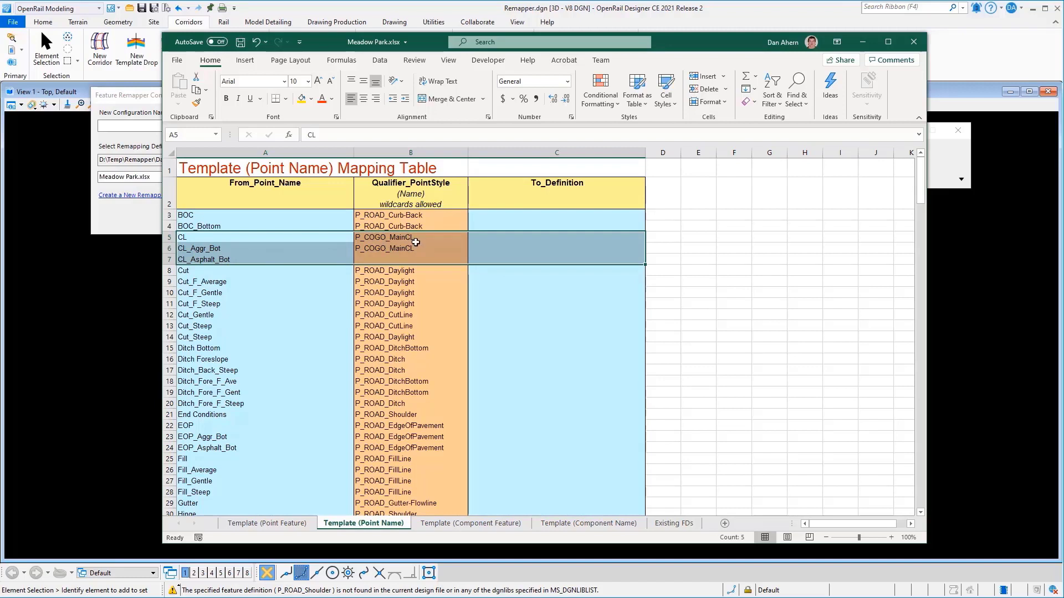
left_click(372, 258)
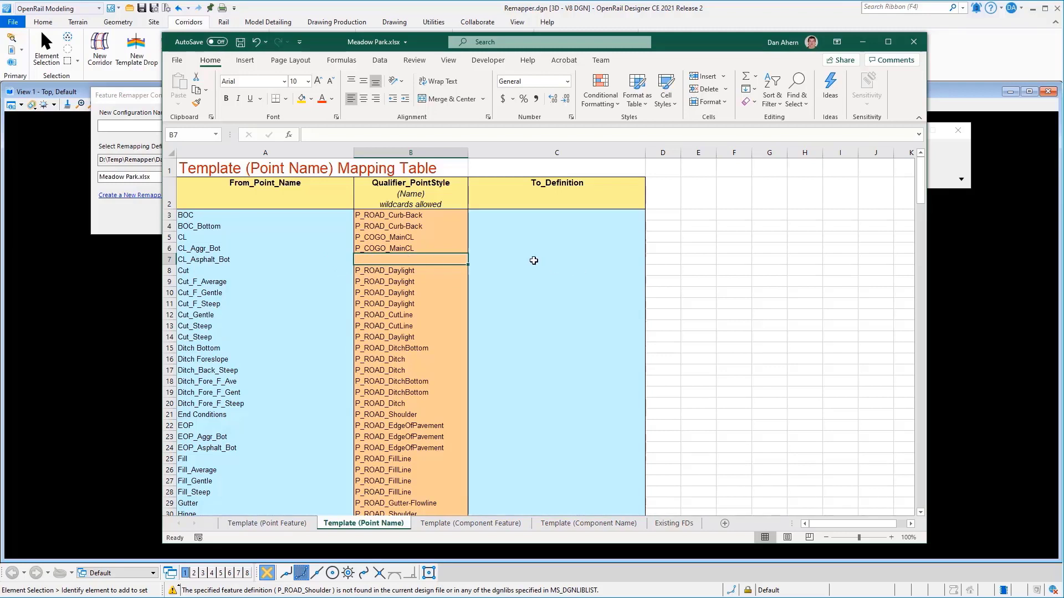
Set C7 for CL_Asphalt_Bot to Linear\Template Points\Pavement\TL_Centerline 1.
left_click(554, 260)
left_click(650, 259)
scroll(649, 299, "down", 5)
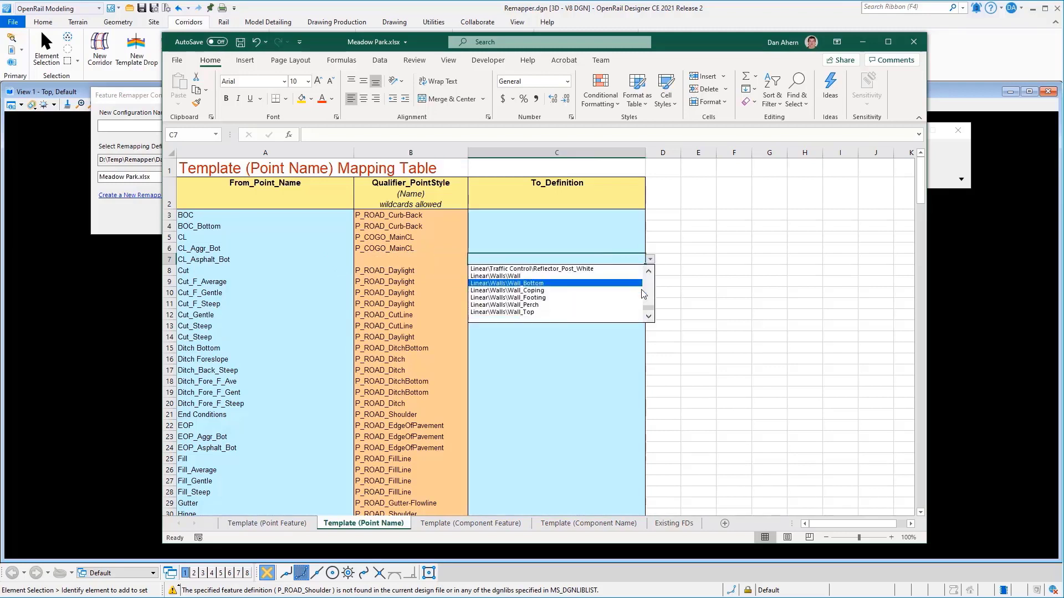
left_click_drag(650, 306, 650, 300)
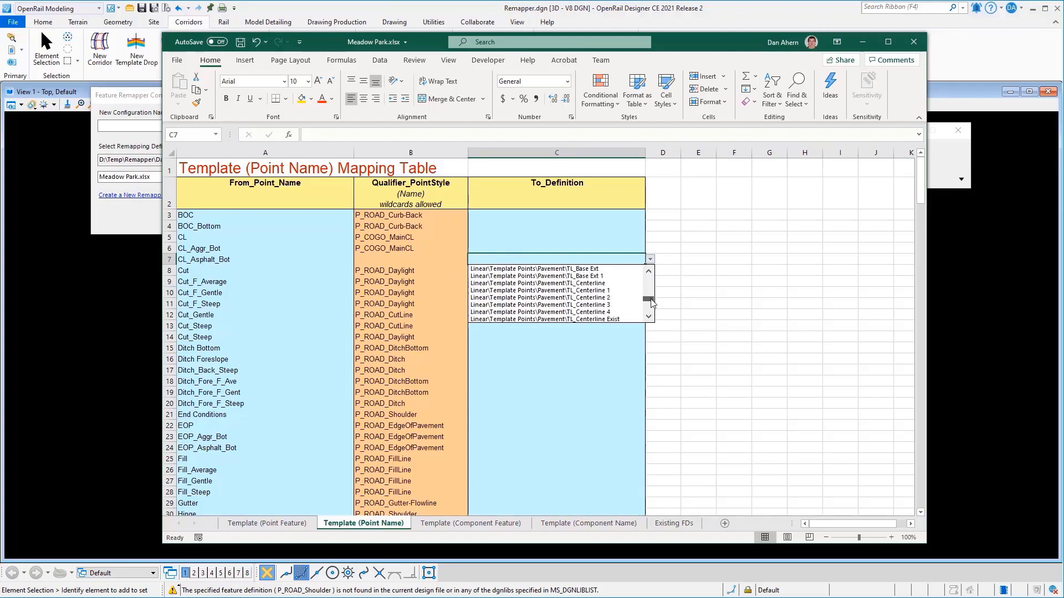
left_click(611, 290)
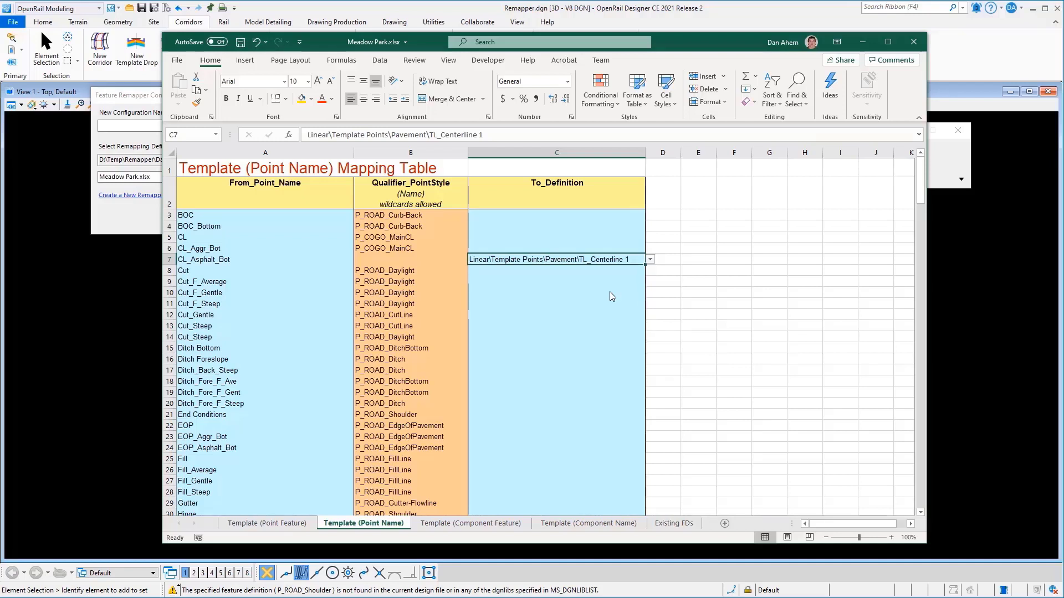
Copy C7's definition into C6 for CL_Aggr_Bot and change it to TL_Centerline 2.
left_click(220, 251)
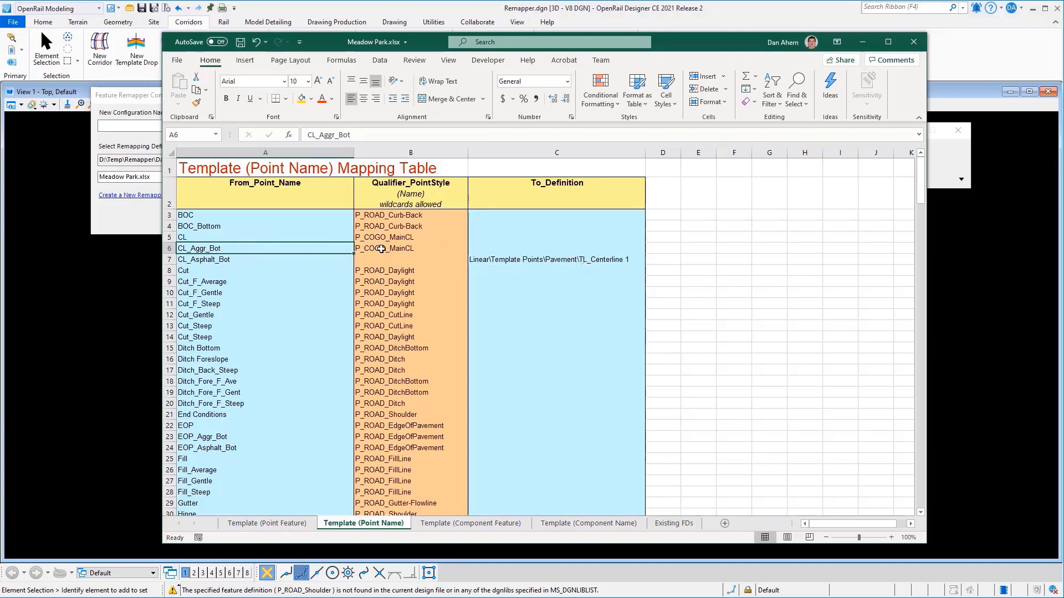
left_click(271, 528)
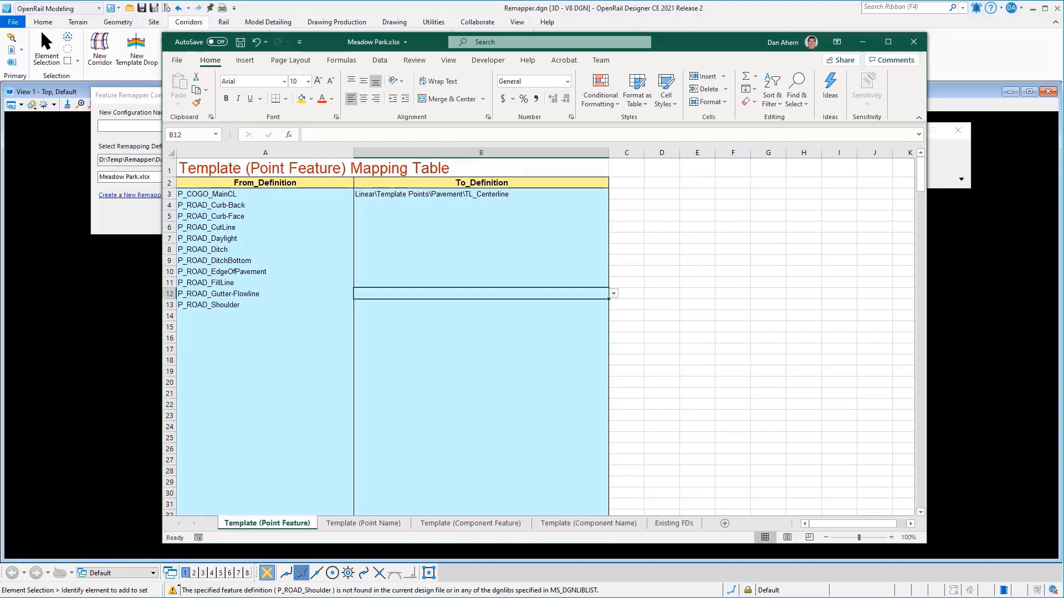
left_click(361, 524)
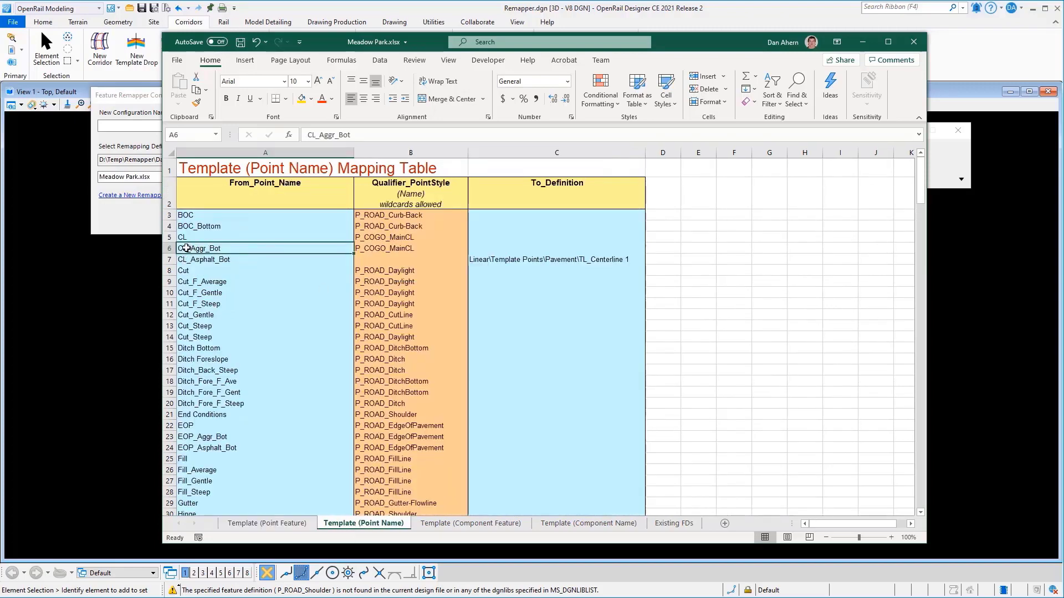
left_click(539, 258)
key("ctrl+c")
left_click(546, 248)
key("ctrl+v")
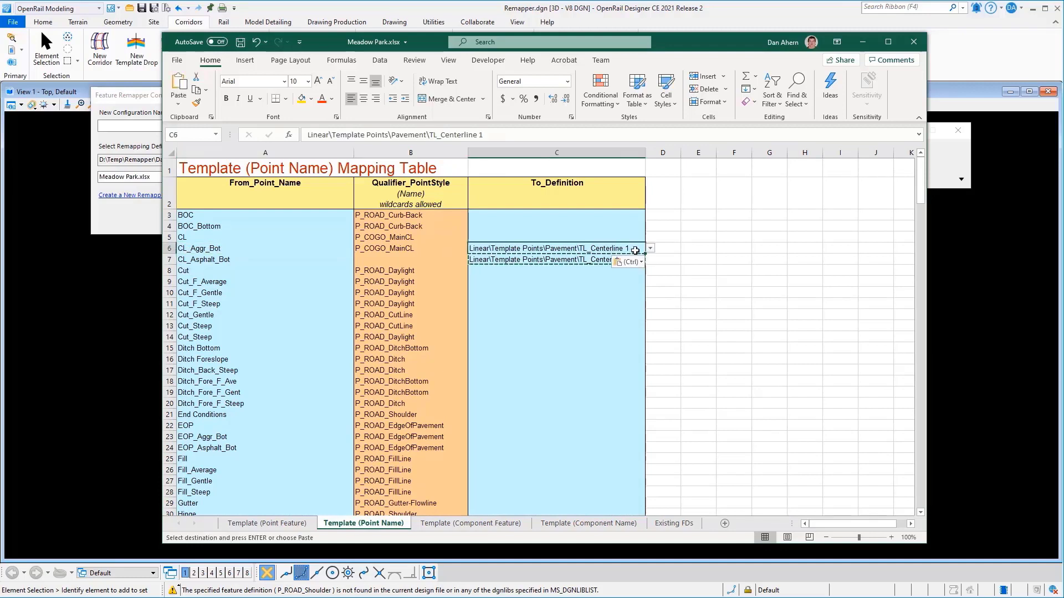
left_click(650, 249)
left_click(637, 266)
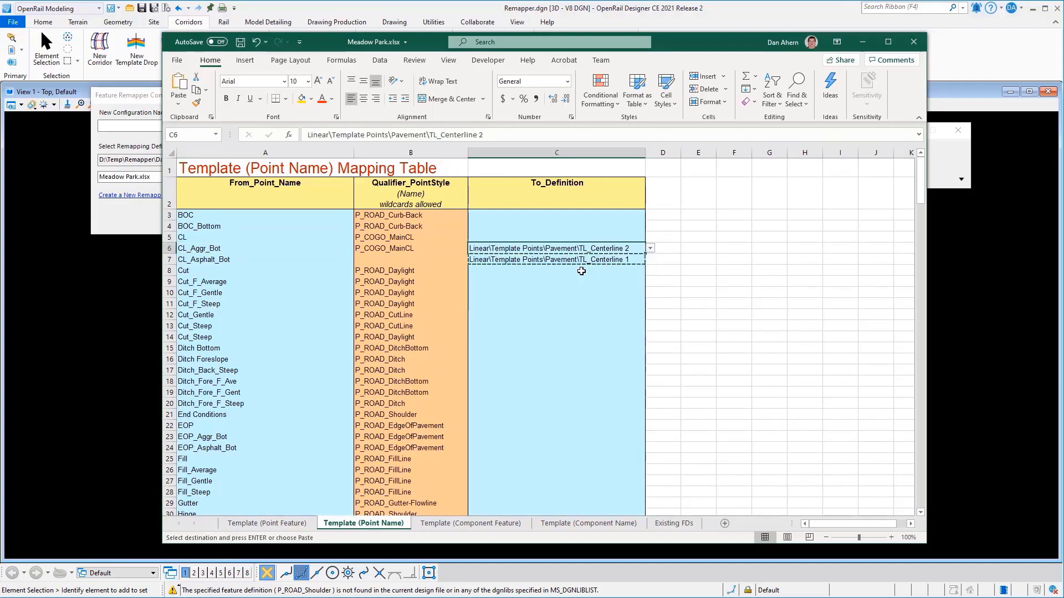
Select CL_Aggr_Bot's point style qualifier in B6 and cross-check the Template (Point Feature) sheet.
left_click(413, 249)
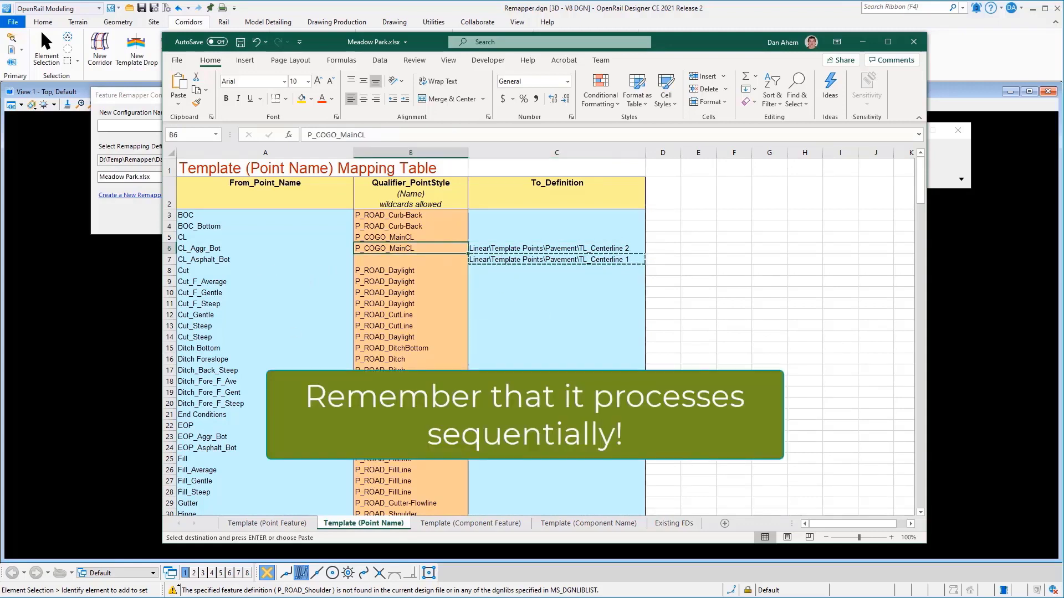
left_click(259, 523)
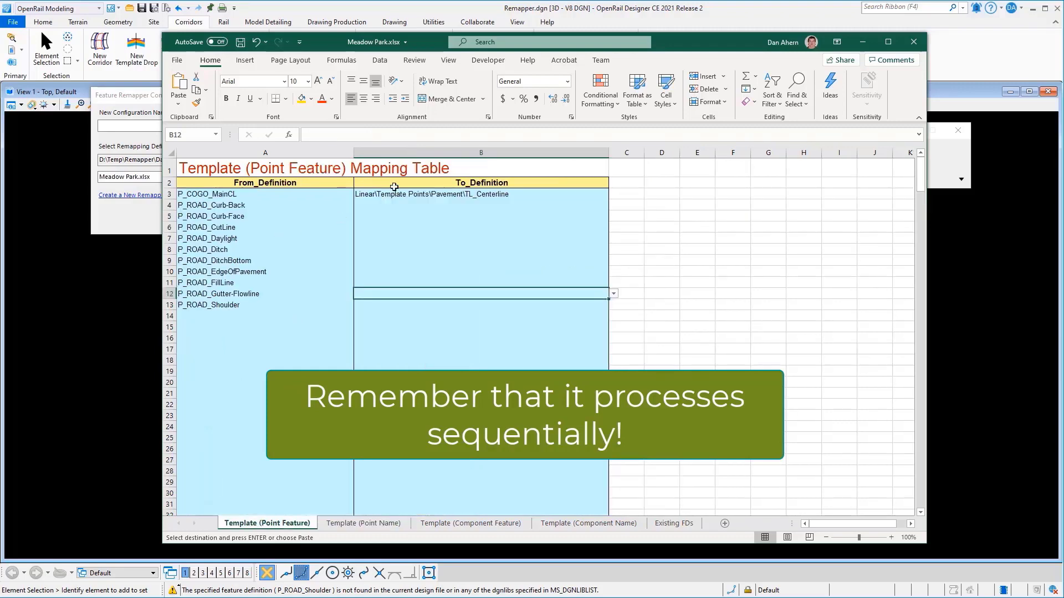
left_click(352, 524)
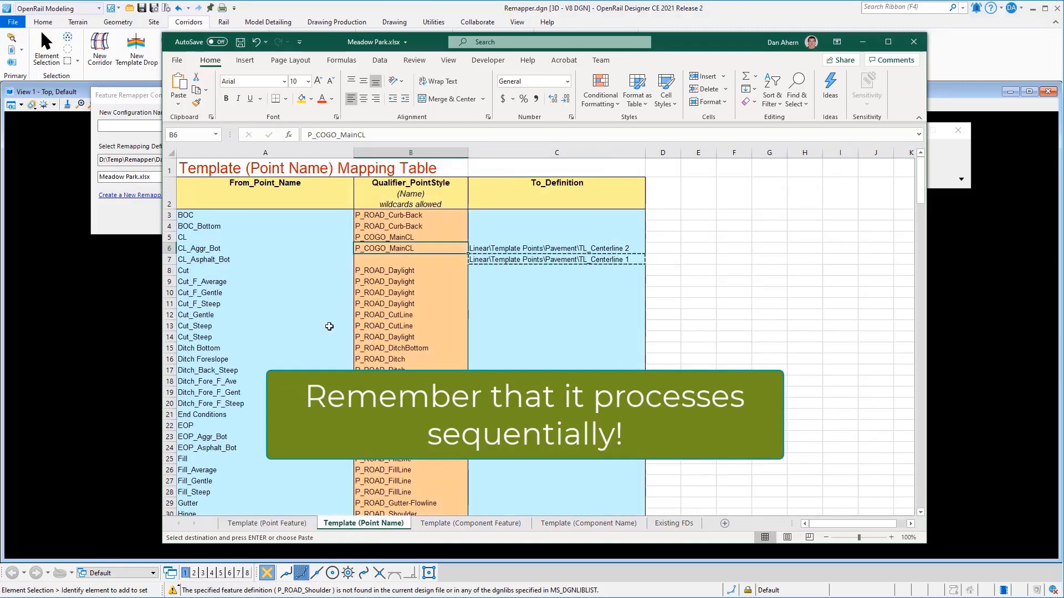
Replace P_COGO_MainCL in B6 with the wildcard *, then view the Template (Component Feature) sheet.
double_click(391, 251)
double_click(391, 251)
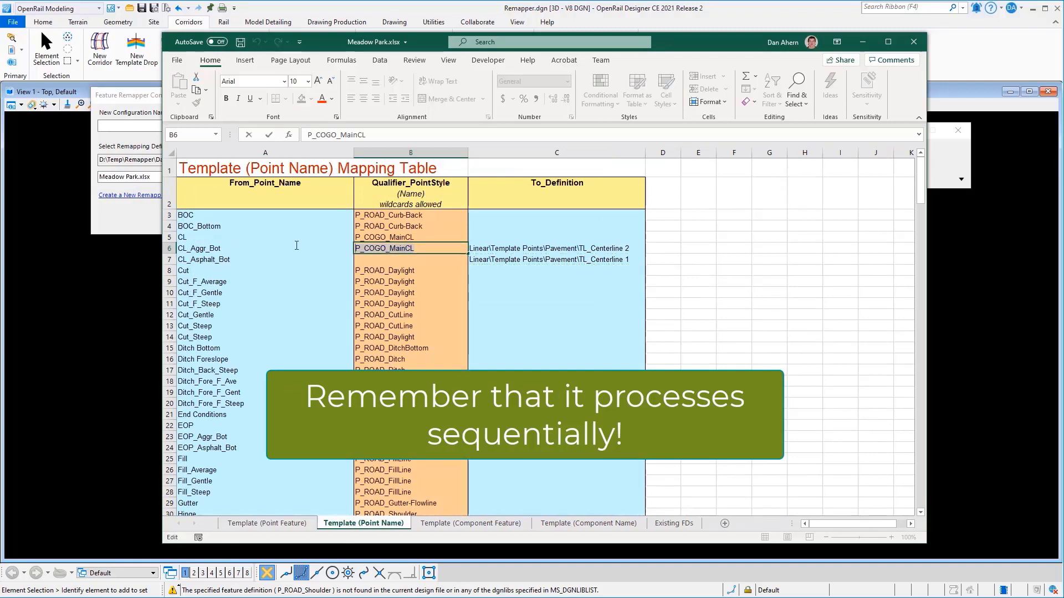
type("*")
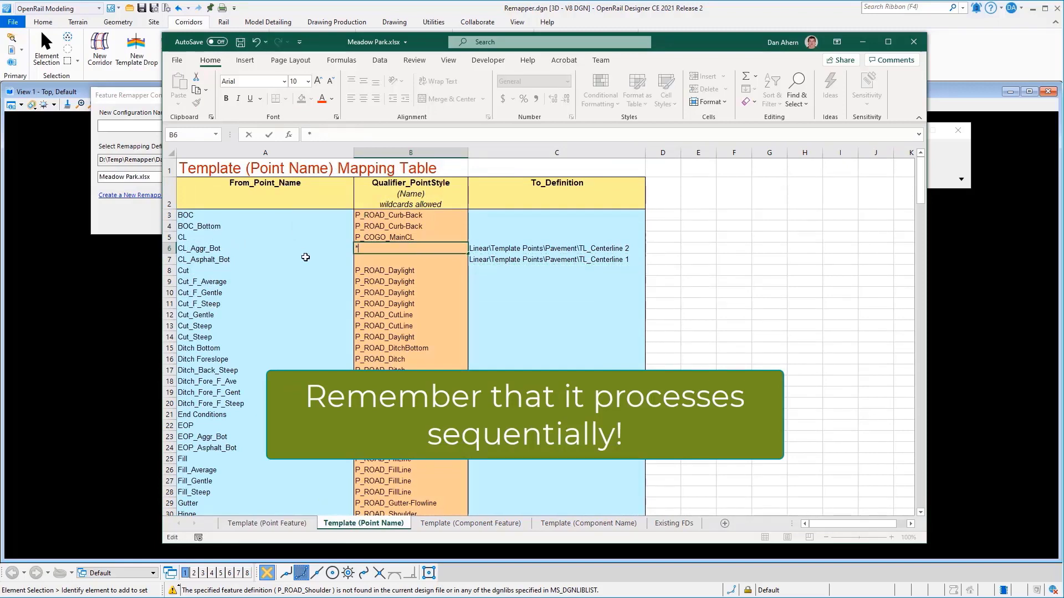
key("Tab")
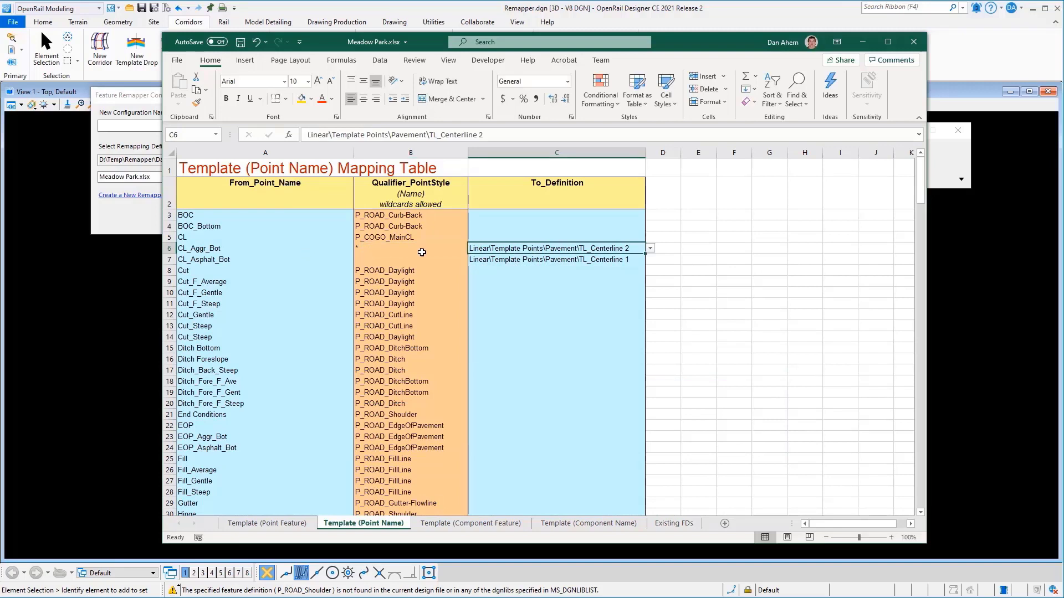
left_click(212, 250)
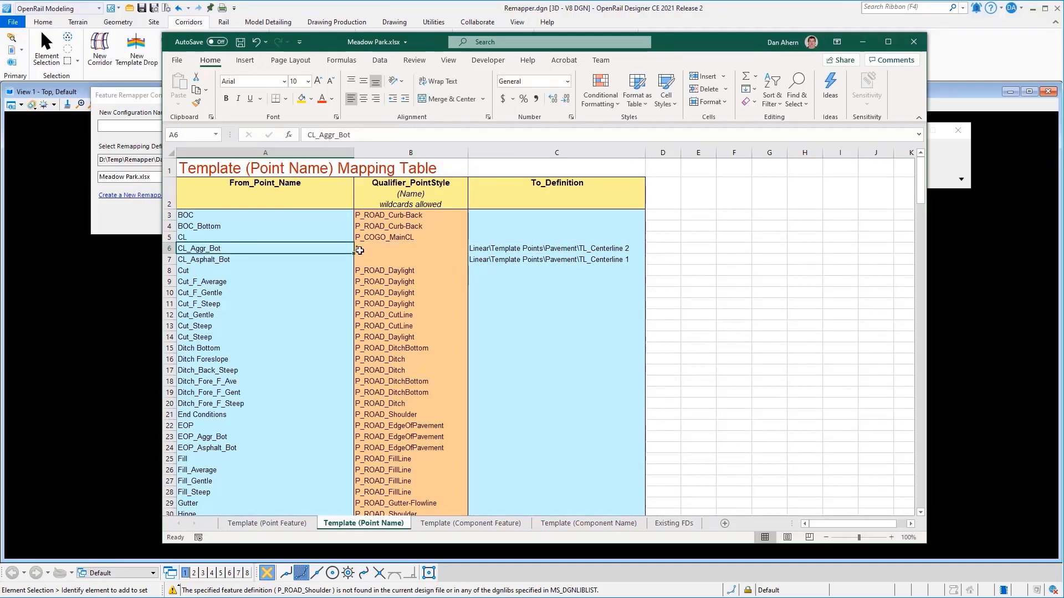
left_click(584, 250)
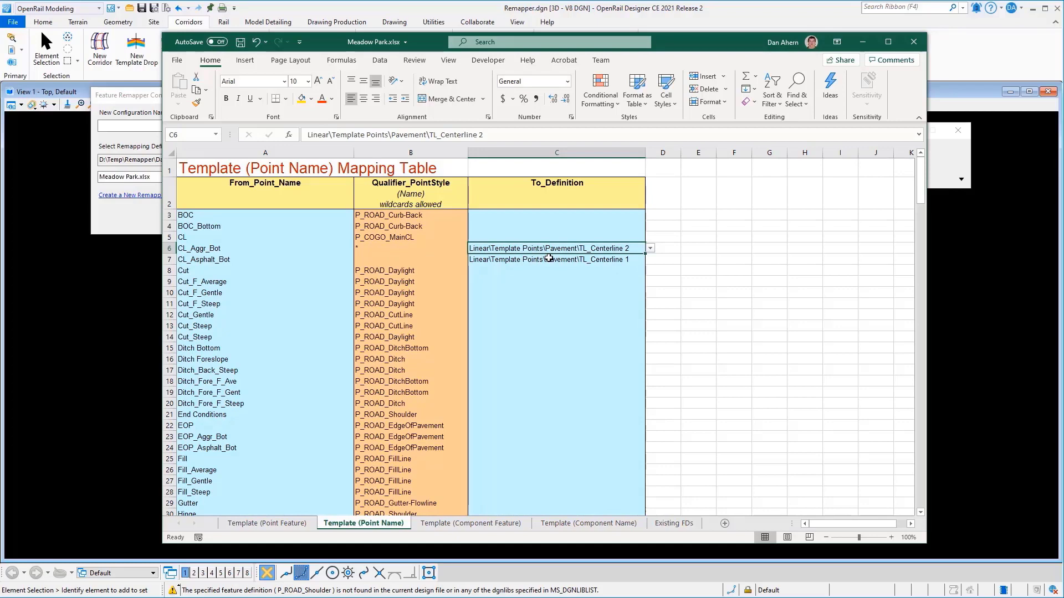
left_click(459, 524)
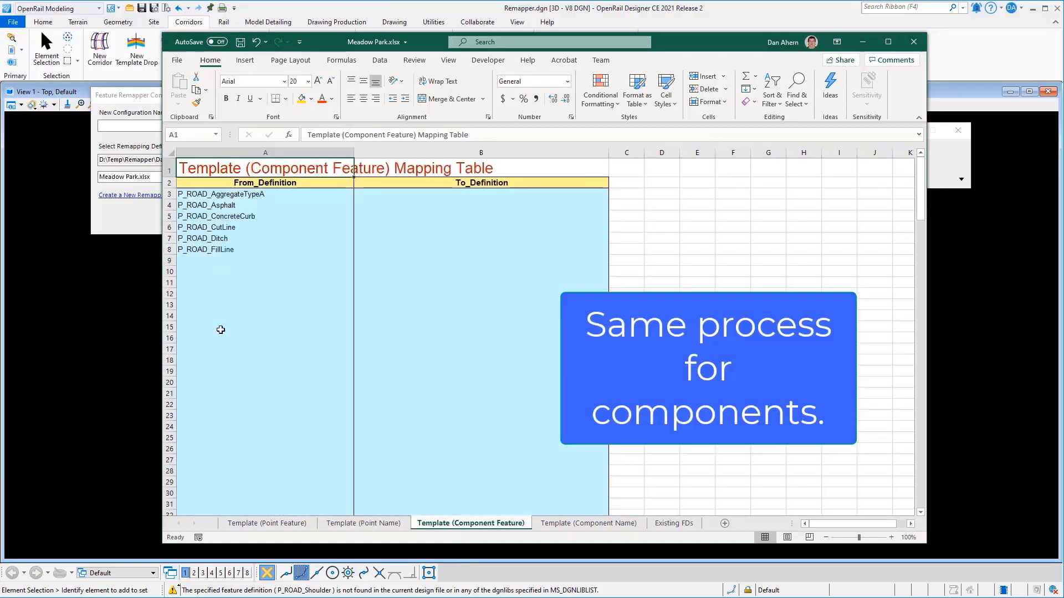
Review the Component Name, Point Feature, Point Name and Component Feature sheets, then return to OpenRail.
left_click(588, 524)
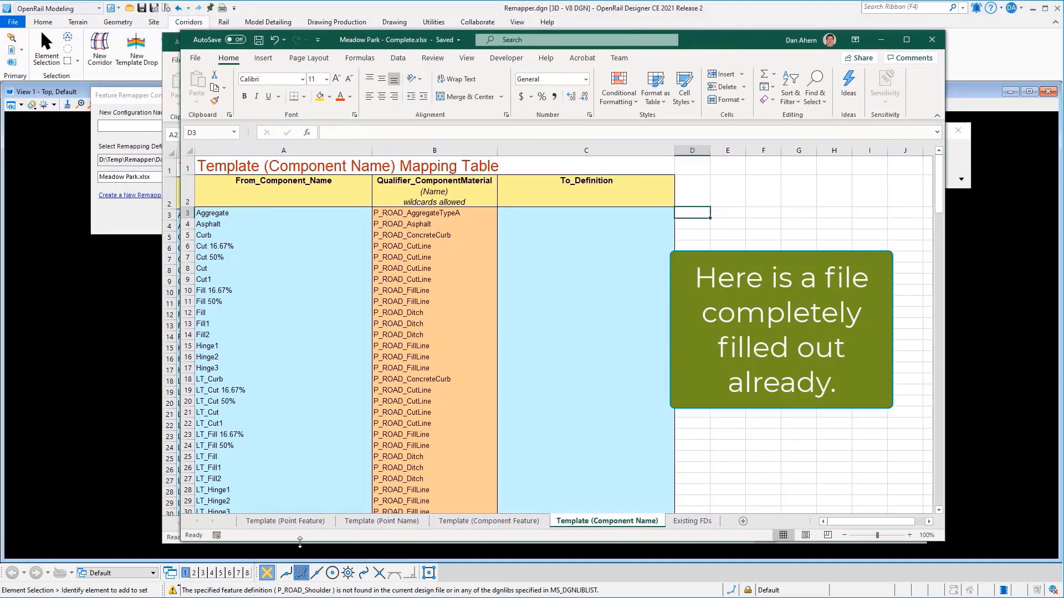
left_click(281, 521)
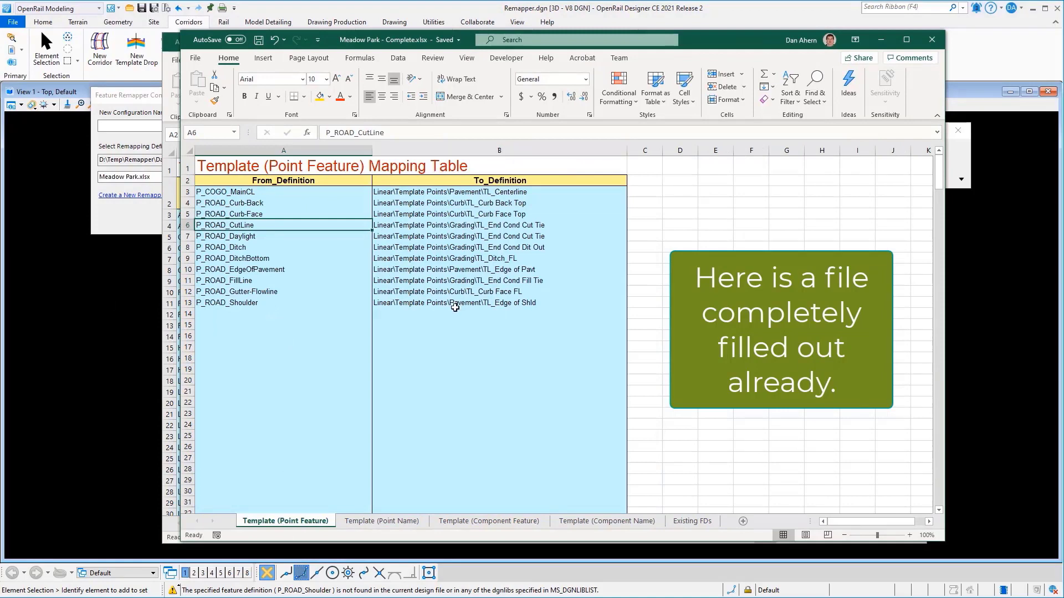
left_click(368, 523)
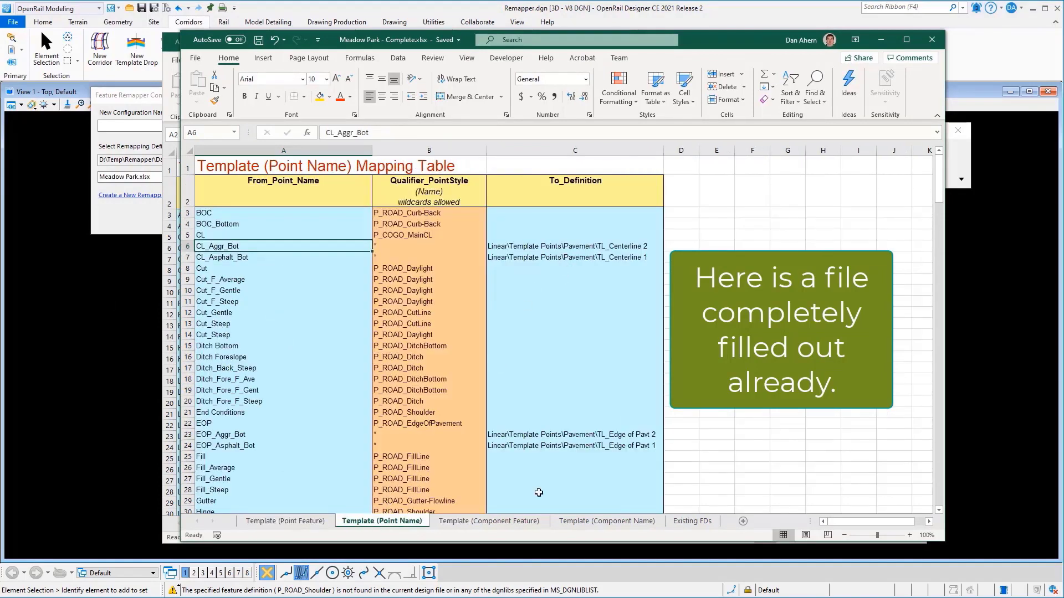
left_click(504, 521)
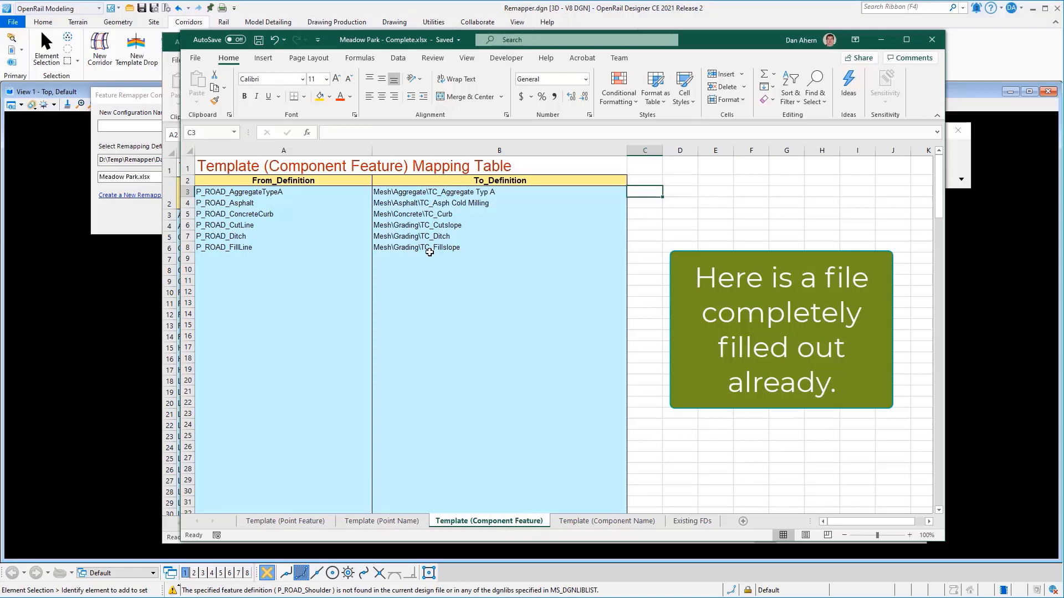
left_click(617, 522)
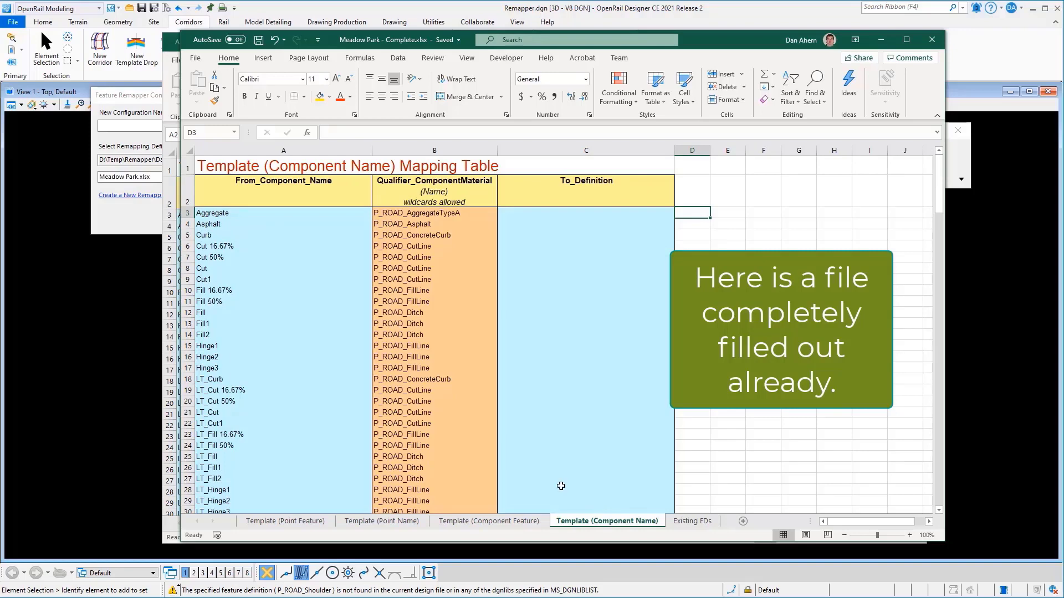
left_click(143, 237)
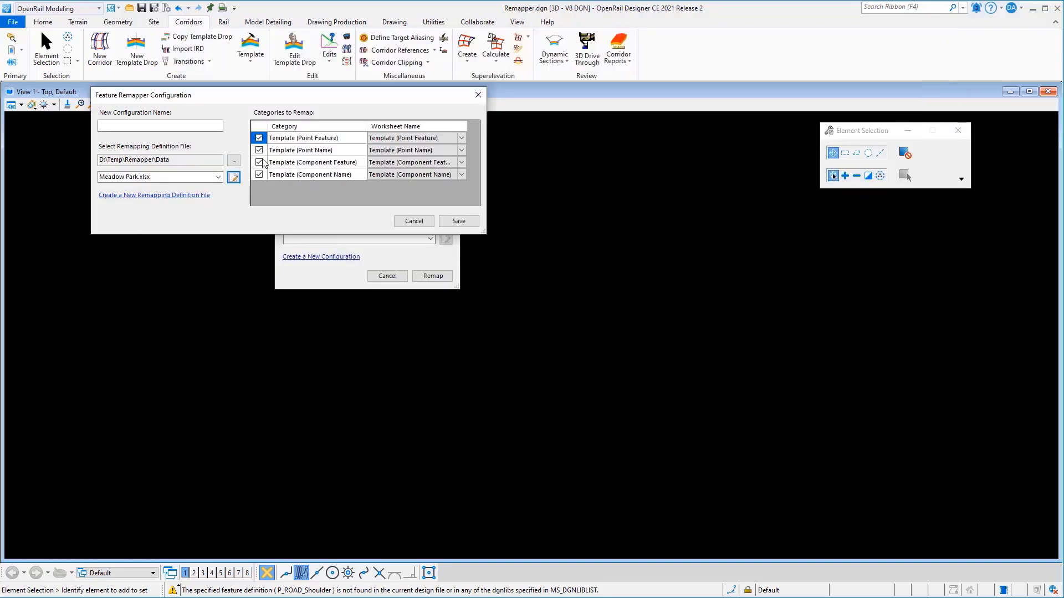
Choose Meadow Park - Complete.xlsx as definition file, name the configuration Meadow Park, and save it.
left_click(219, 177)
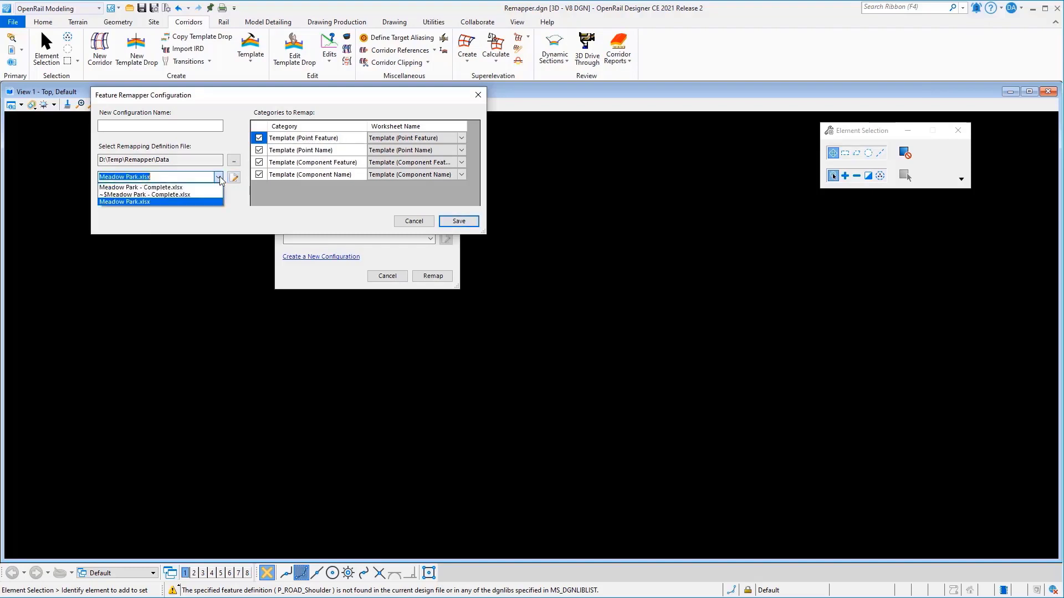
left_click(148, 188)
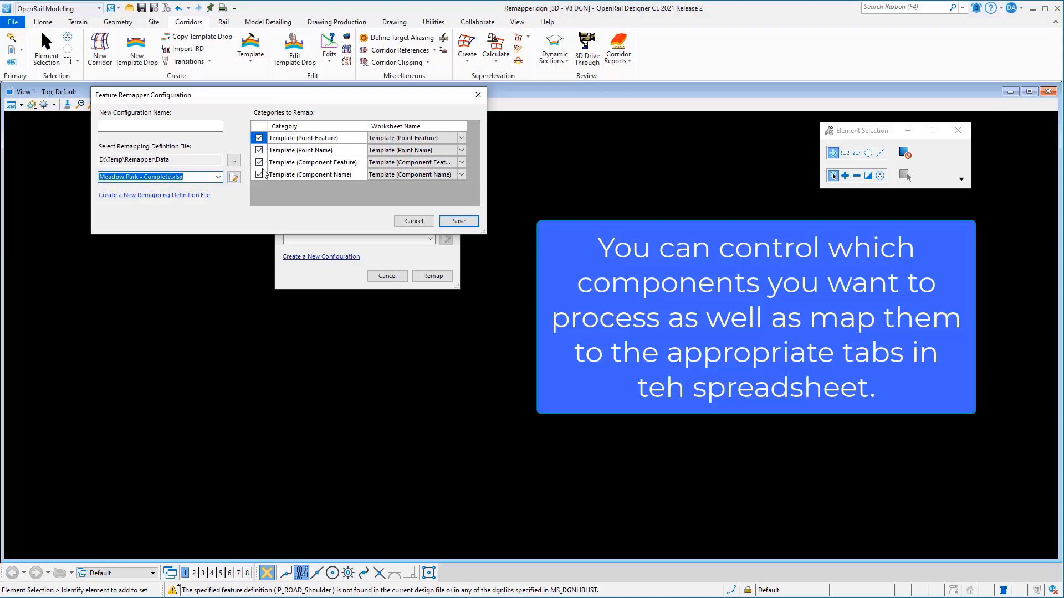
left_click(461, 140)
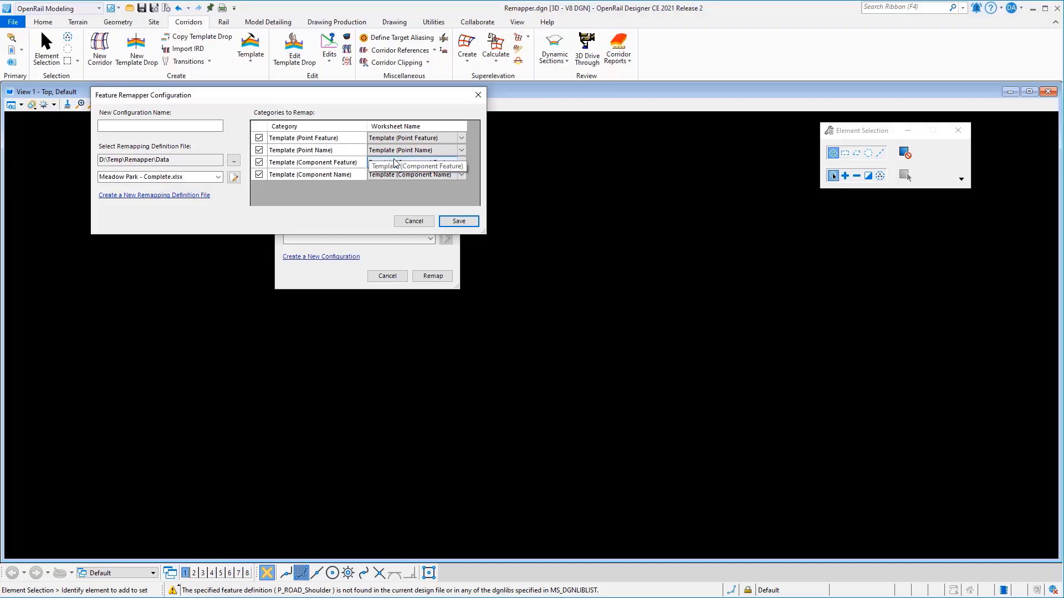
left_click(119, 125)
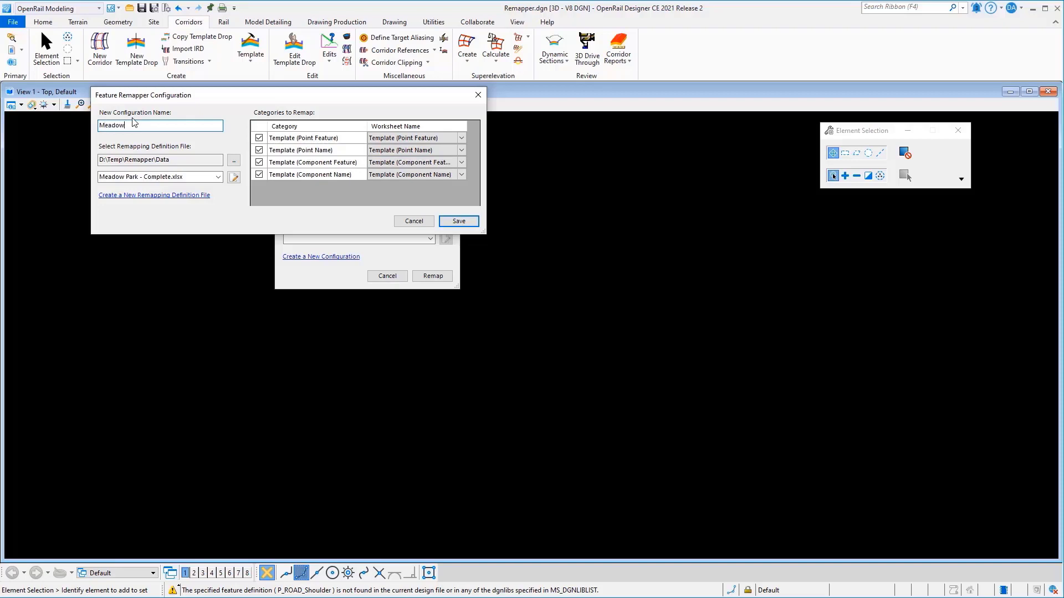
left_click(459, 221)
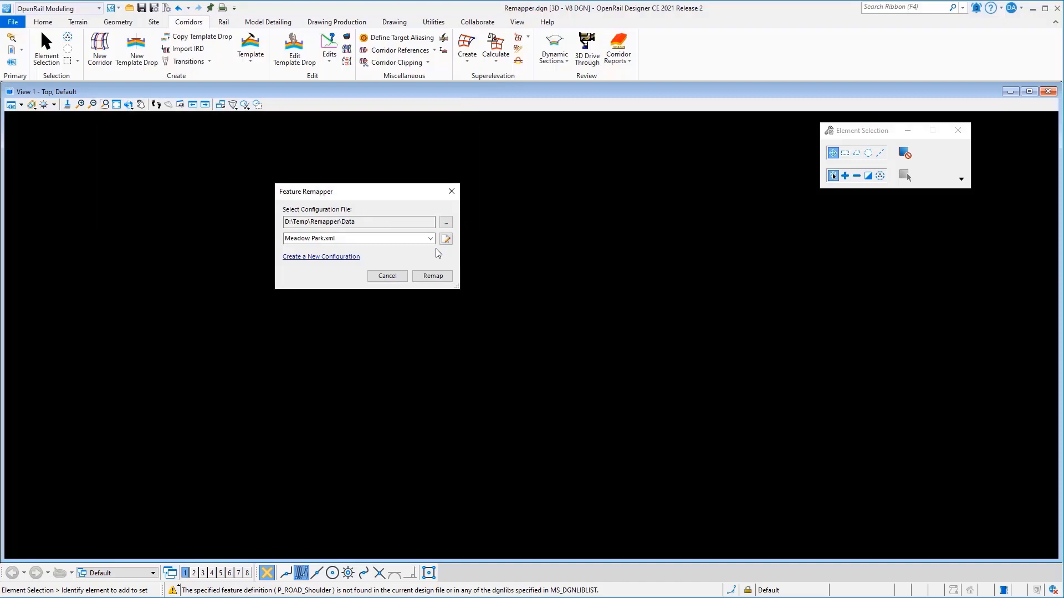
Remap Meadow Park.itl with the Meadow Park configuration and acknowledge the success message.
left_click(431, 275)
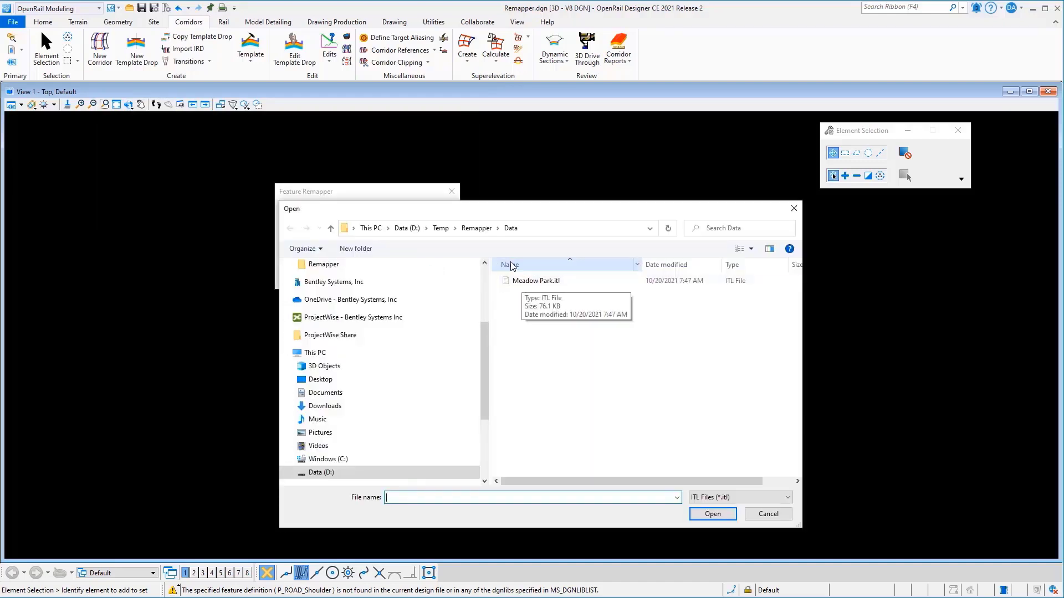
double_click(530, 284)
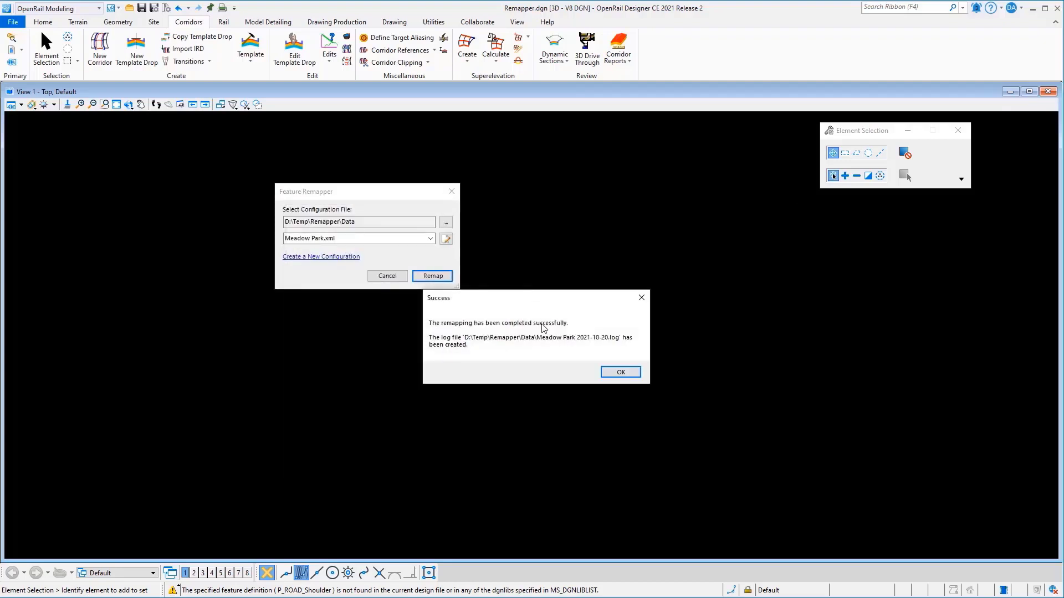
left_click(618, 372)
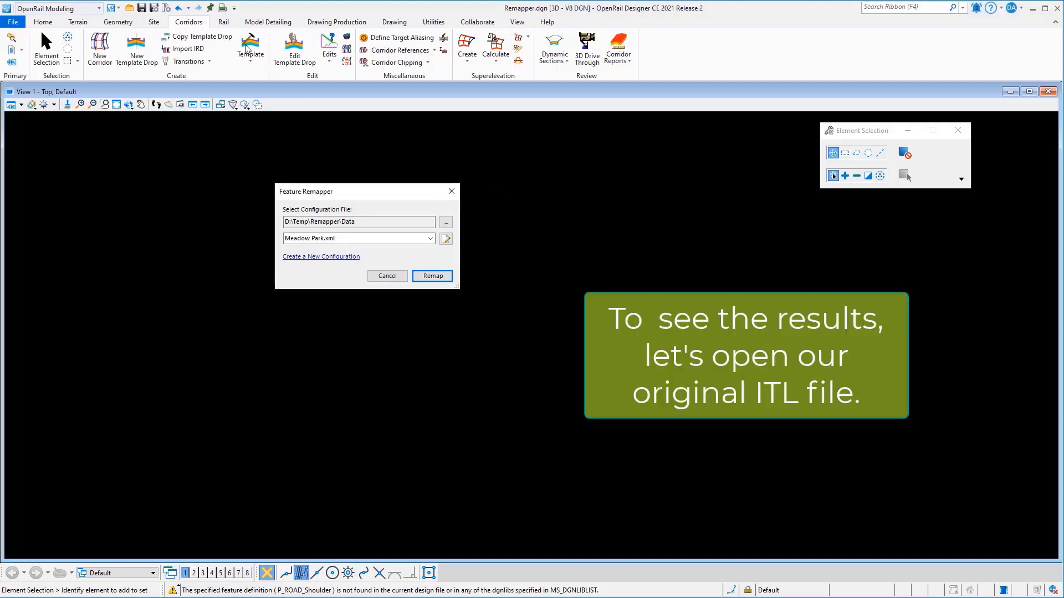
Close the Feature Remapper, return to Create Template and begin opening another library, discarding unsaved changes.
left_click(450, 192)
left_click(251, 55)
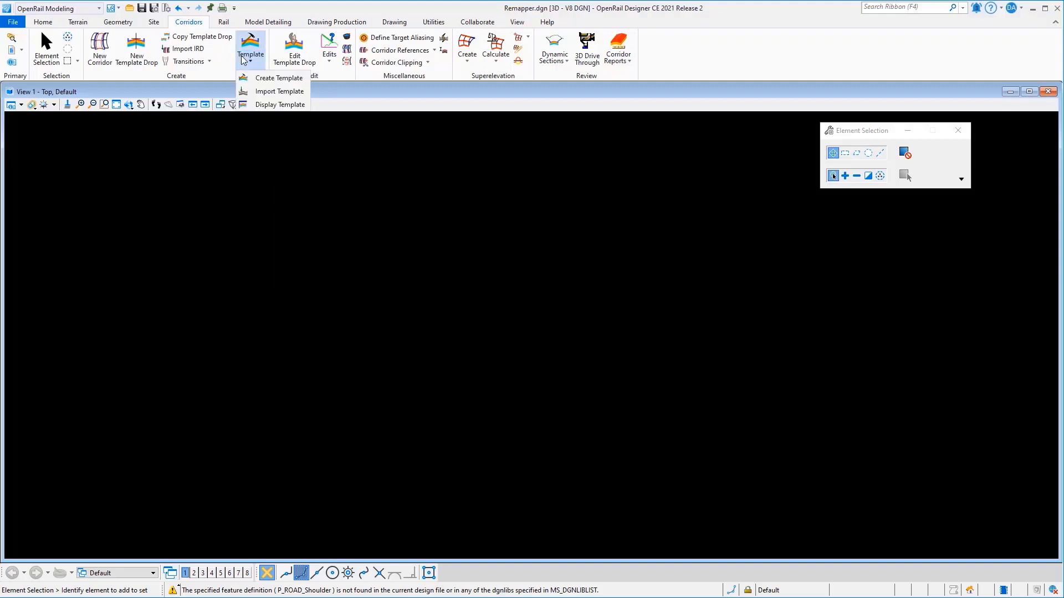
left_click(260, 78)
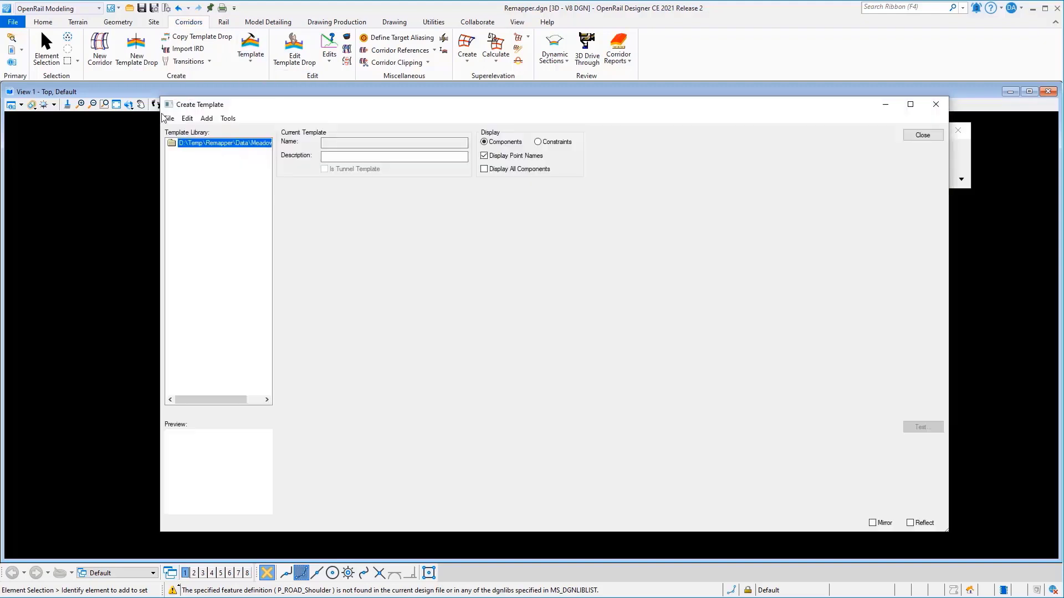
left_click(169, 118)
left_click(188, 184)
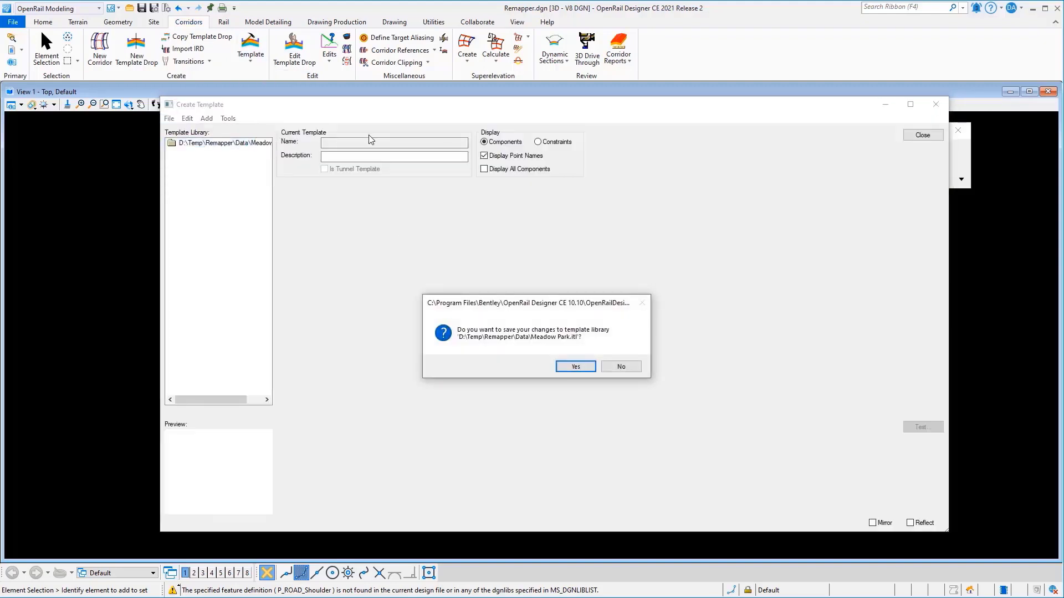
left_click(620, 367)
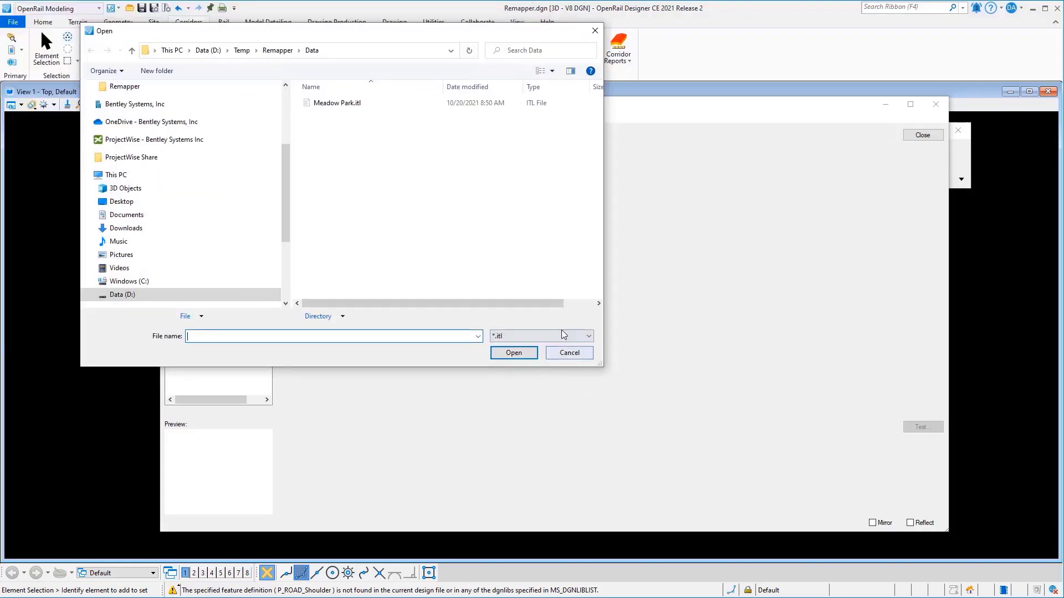
Open Meadow Park.itl.BAK under All Files and load its Urban Two Lane template.
left_click(561, 332)
left_click(517, 352)
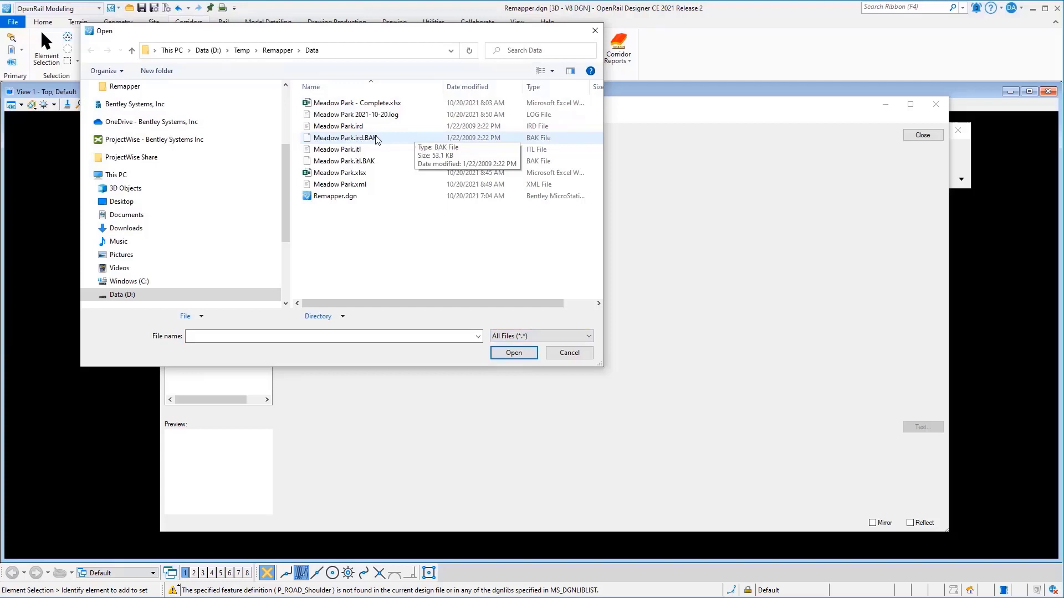
double_click(356, 162)
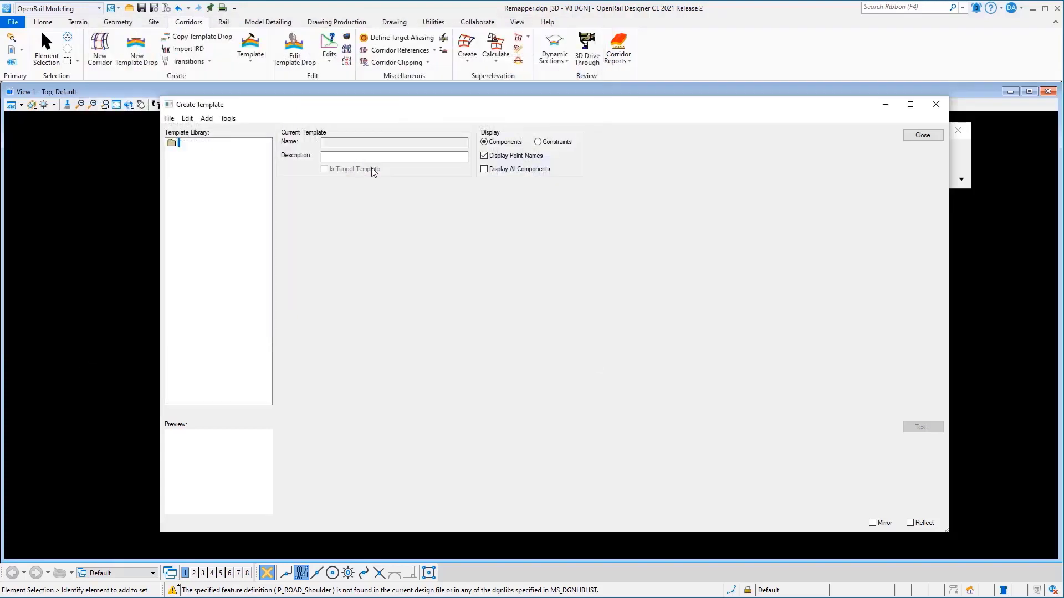
double_click(172, 144)
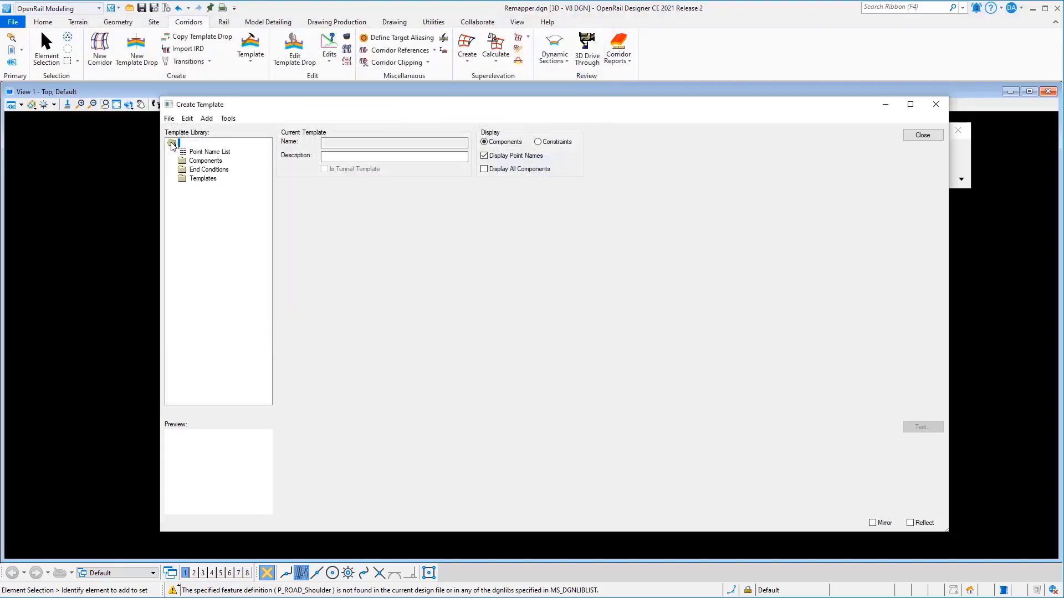
double_click(202, 179)
double_click(216, 188)
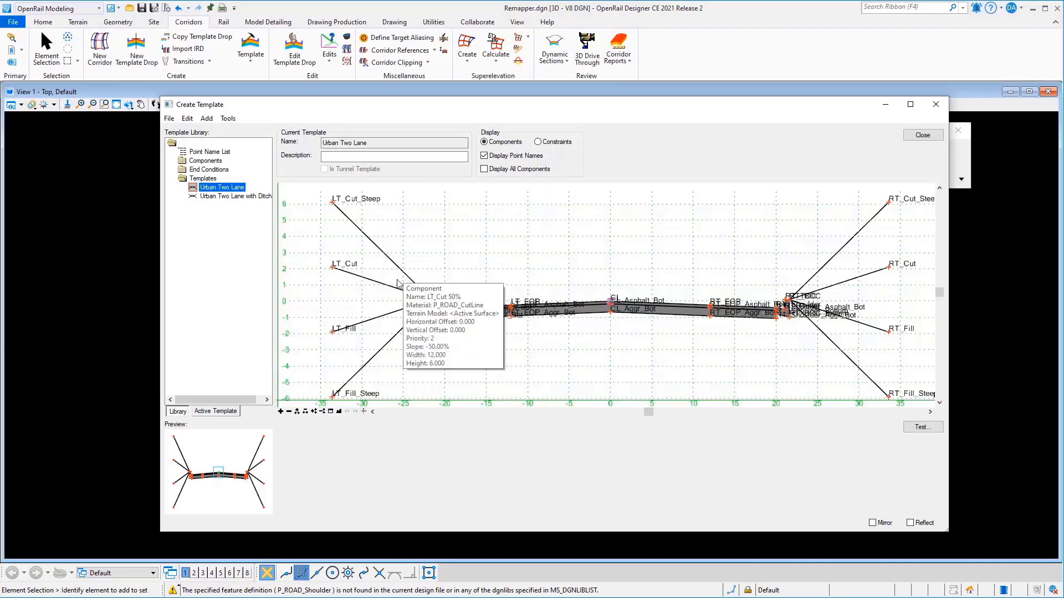
Inspect the LT_Shoulder point, whose P_ROAD_Shoulder feature definition is reported missing.
scroll(455, 309, "up", 2)
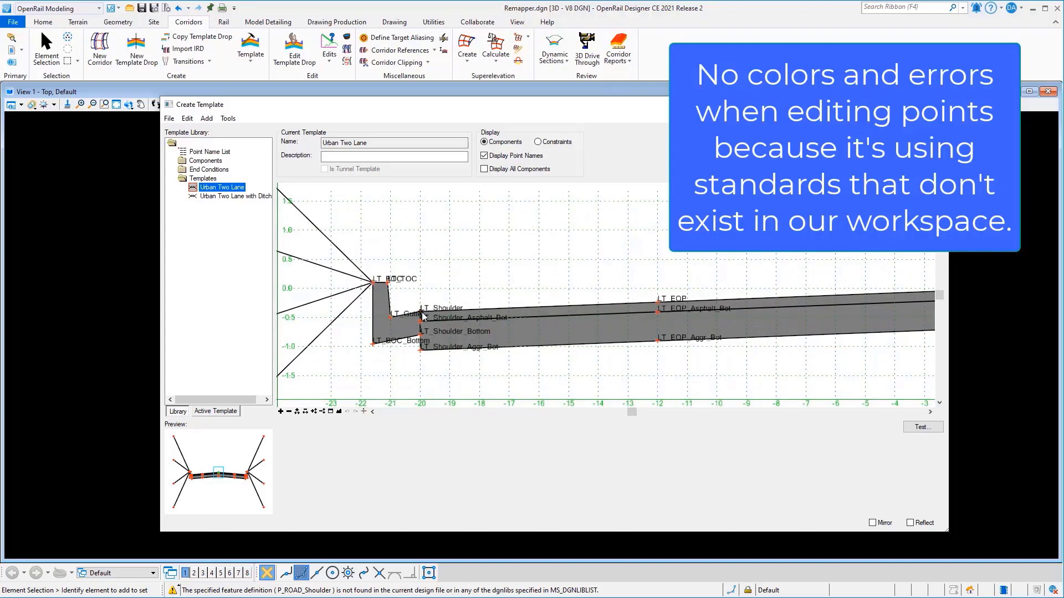
double_click(422, 315)
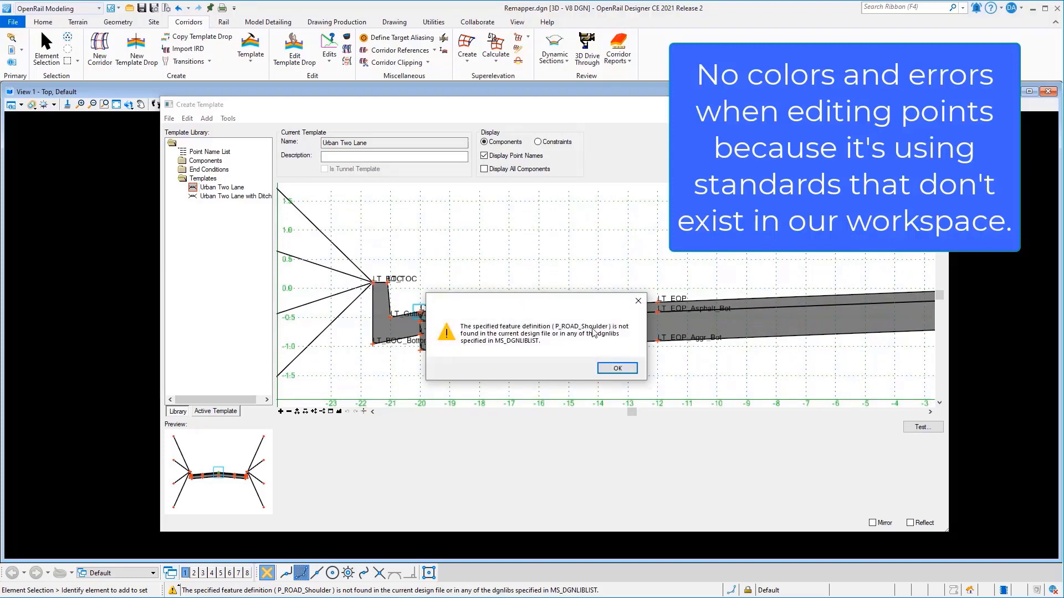
left_click(638, 301)
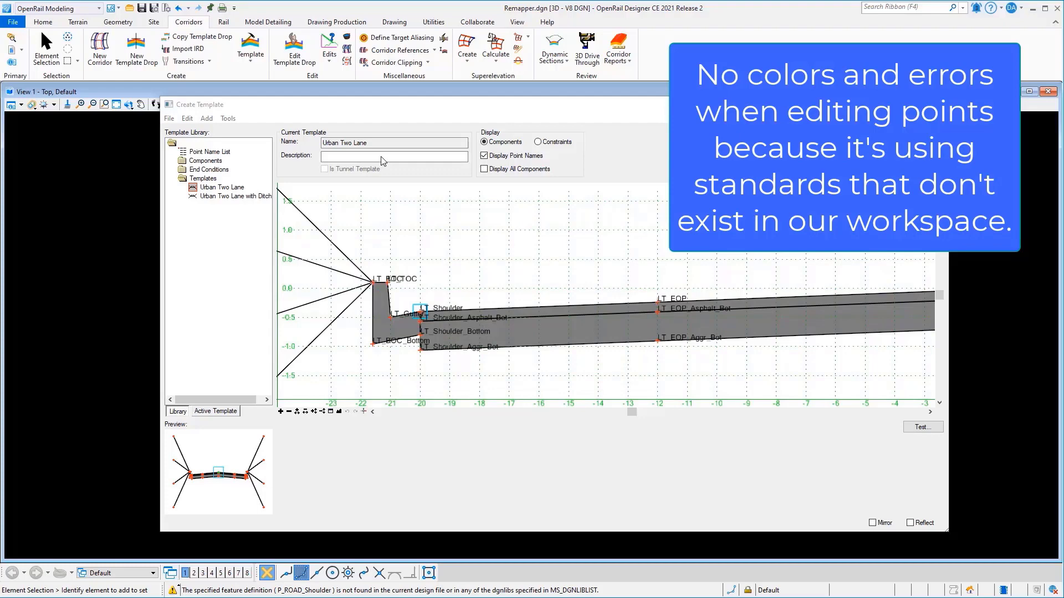
key("Escape")
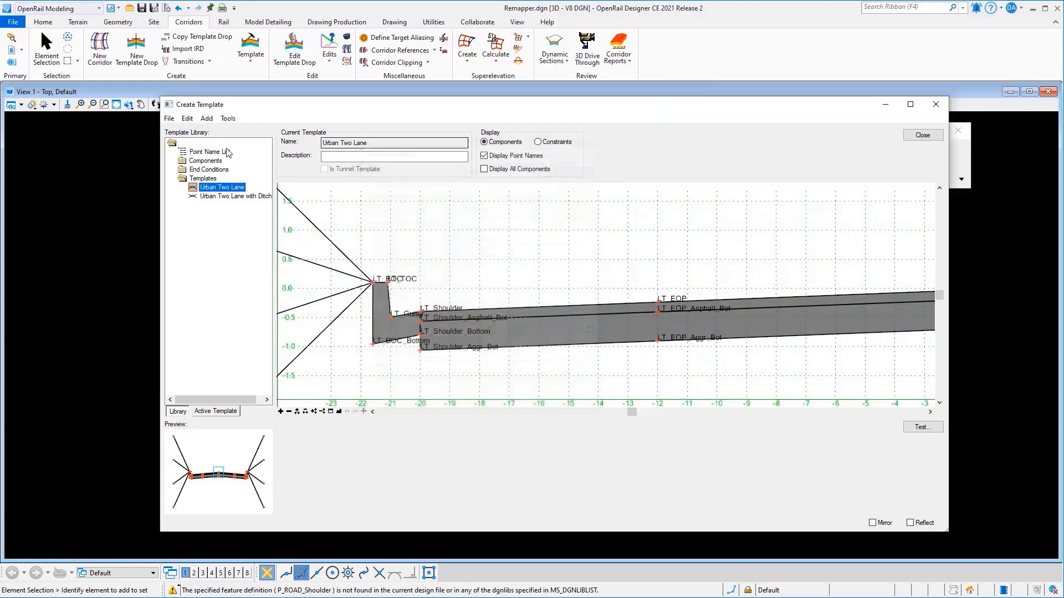
left_click(169, 119)
Open the remapped Meadow Park.itl and load its Urban Two Lane template.
left_click(183, 143)
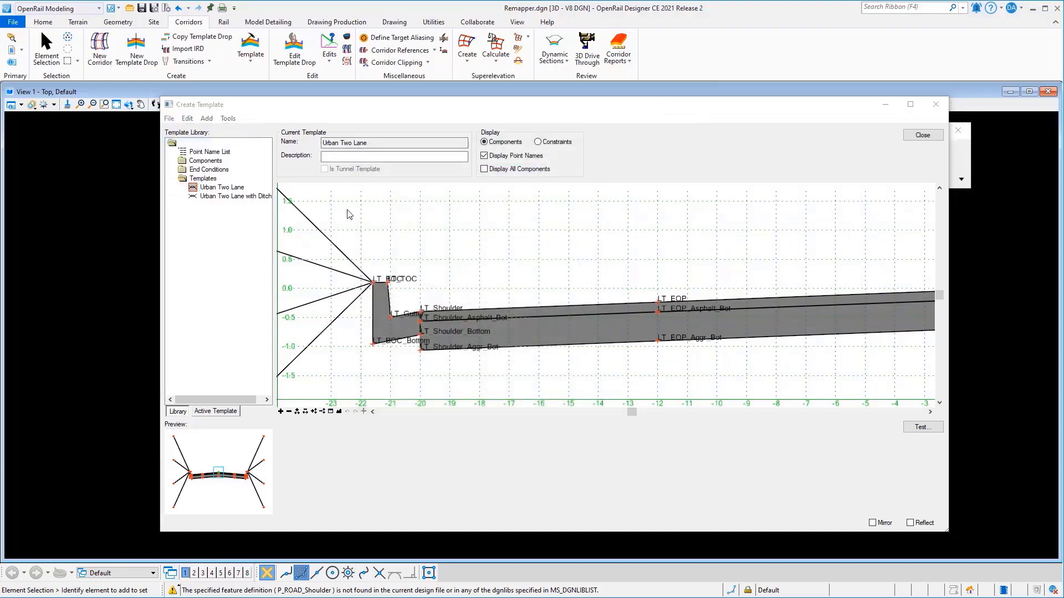
double_click(333, 103)
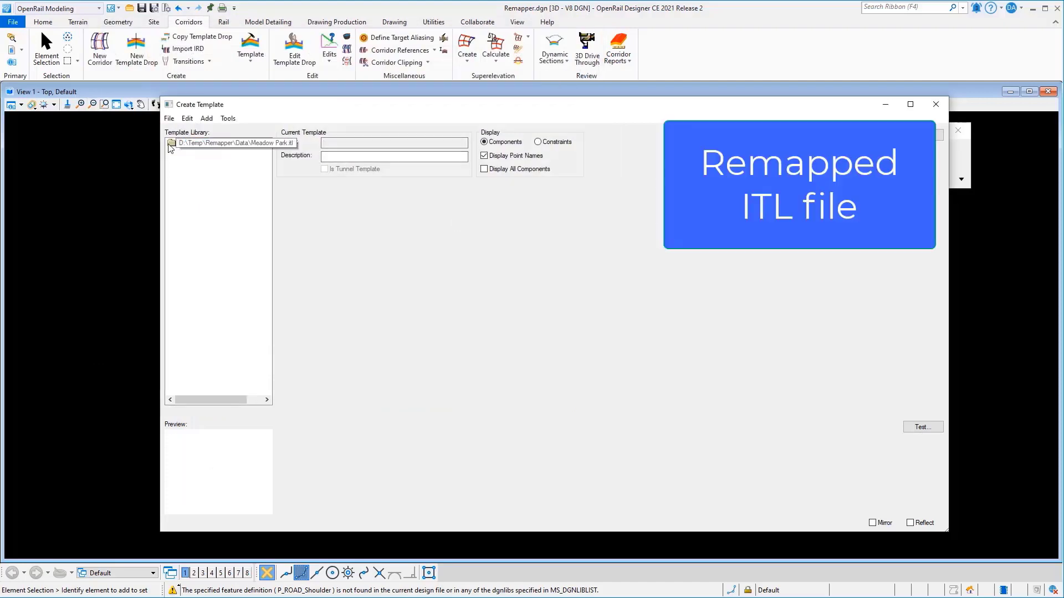
double_click(172, 143)
double_click(184, 179)
double_click(213, 187)
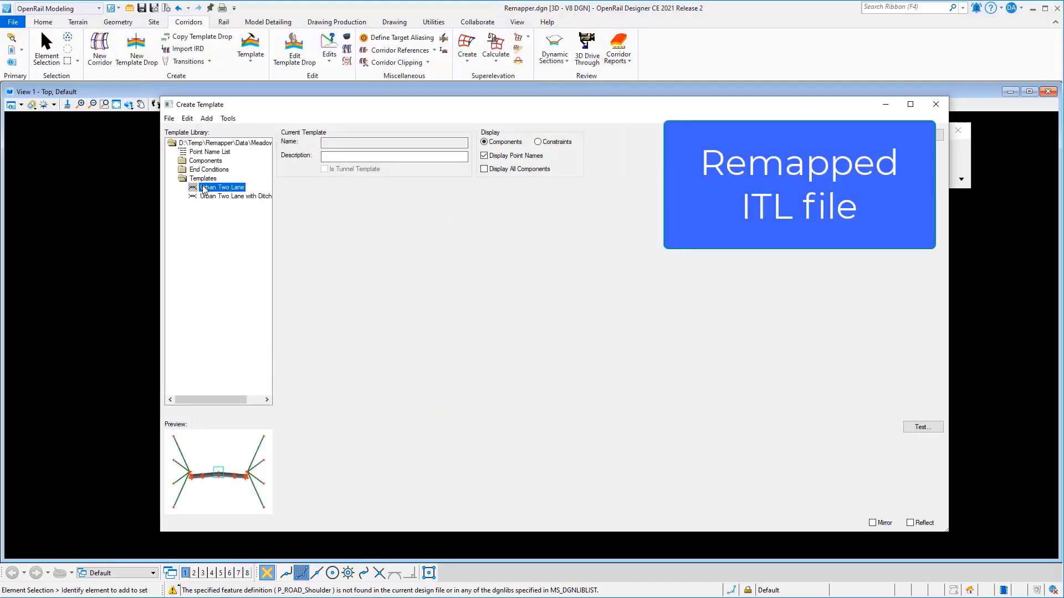
scroll(402, 314, "up", 2)
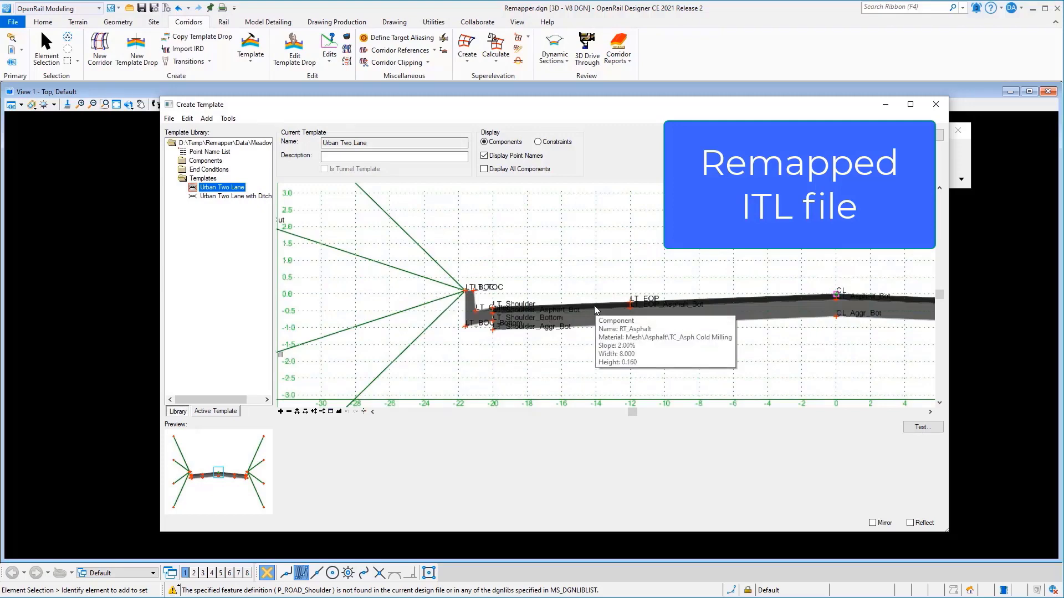
Confirm LT_EOP now uses TL_Edge of Pavt, then close Create Template without saving.
double_click(626, 302)
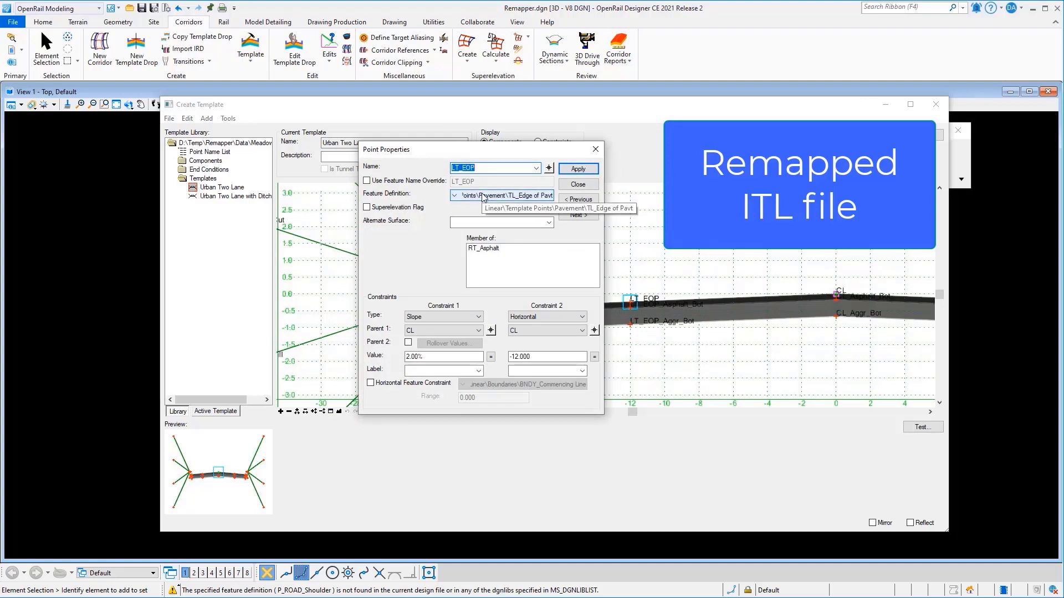
left_click(571, 186)
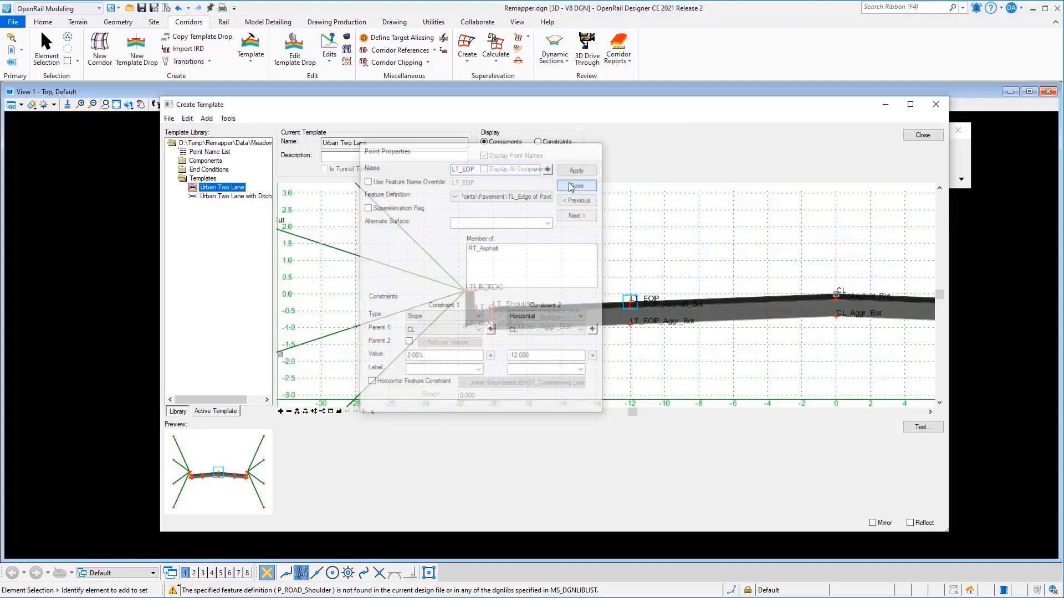
left_click(912, 137)
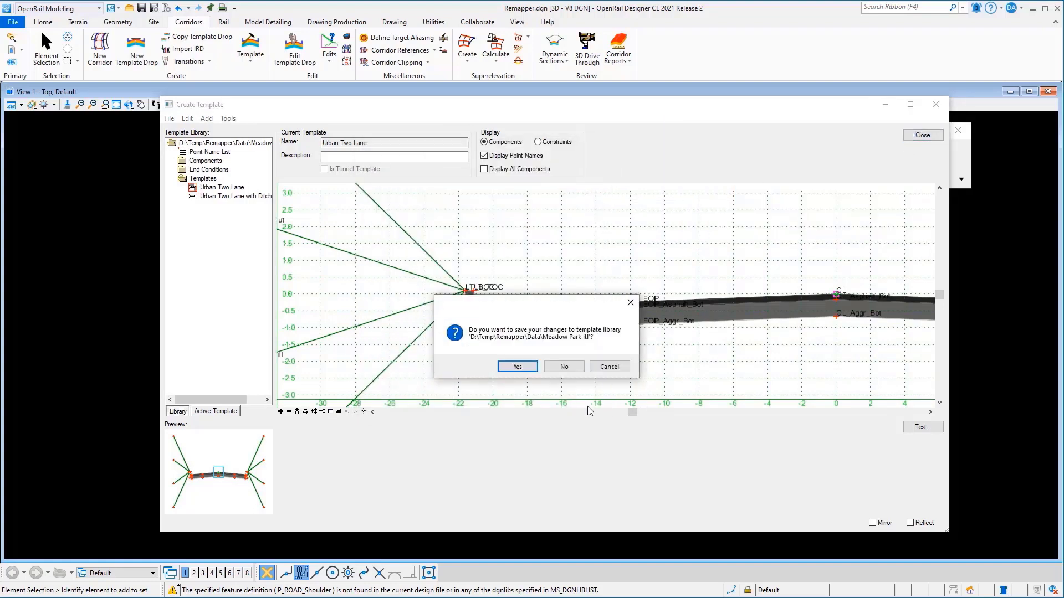
left_click(566, 368)
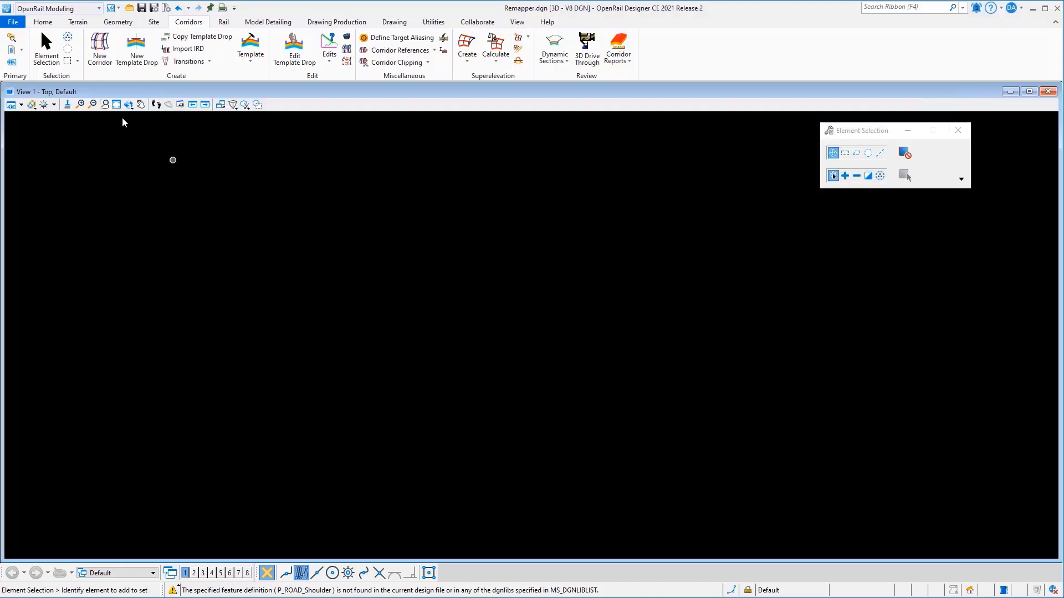
Launch the Civil Feature Remapper and select the Meadow Park.xml configuration.
left_click(16, 23)
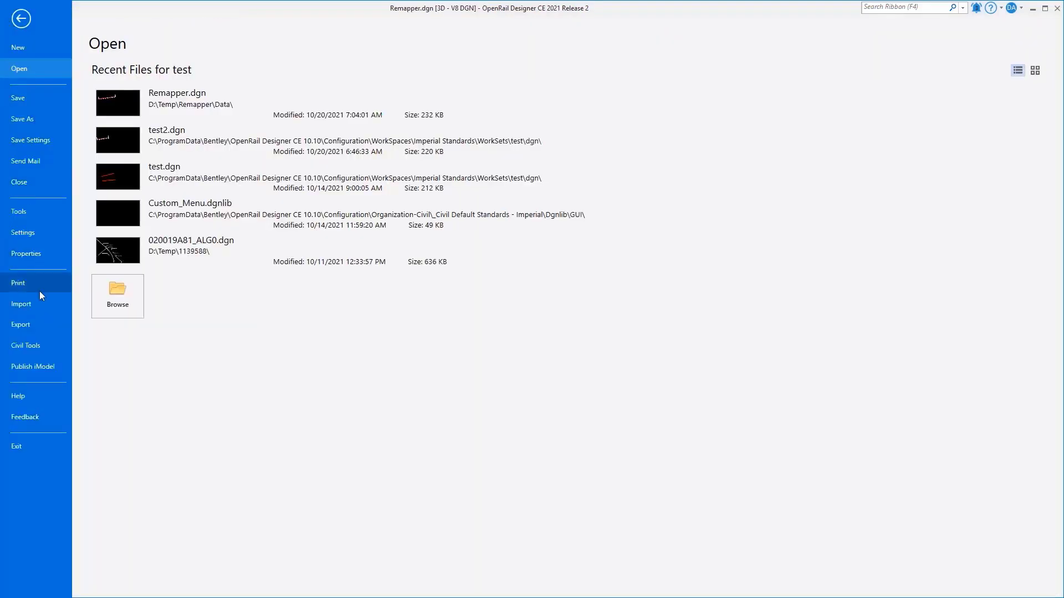
left_click(25, 347)
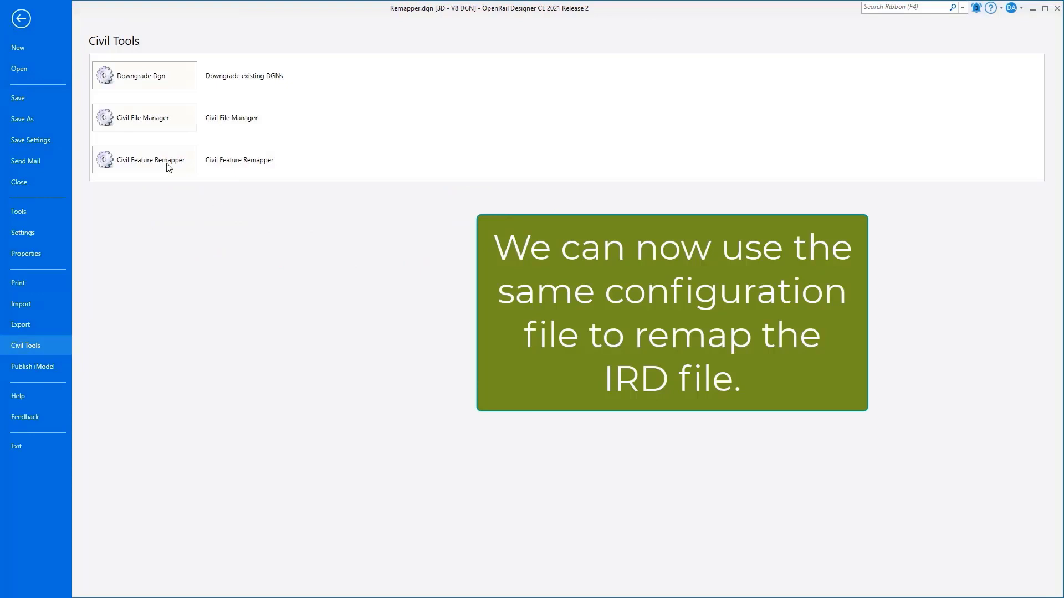
left_click(150, 171)
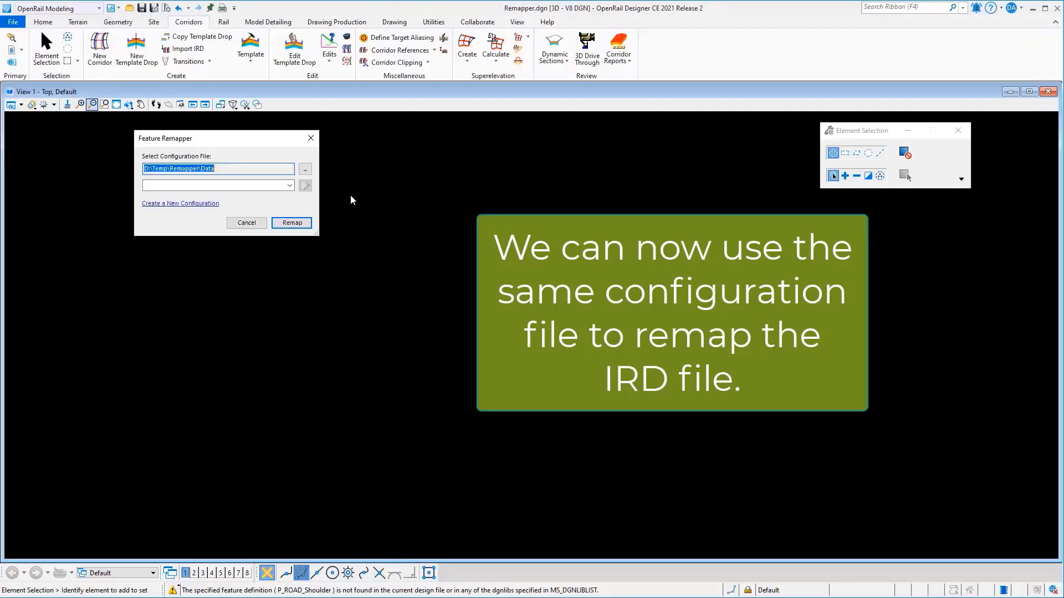
left_click(290, 185)
left_click(177, 196)
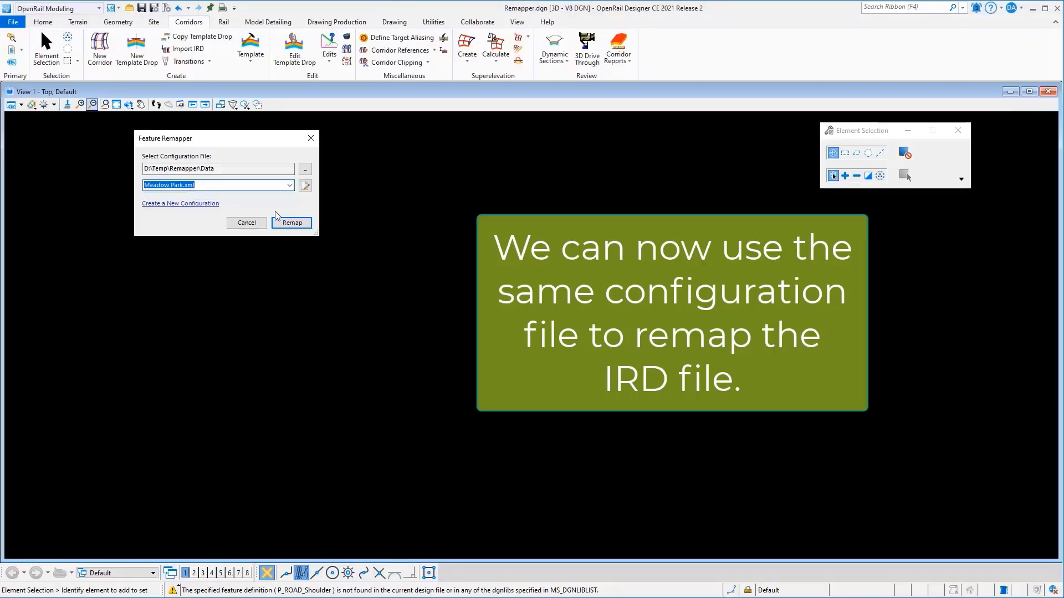
Remap Meadow Park.ird, producing the log Meadow Park 2021-10-20 (1).log.
left_click(274, 224)
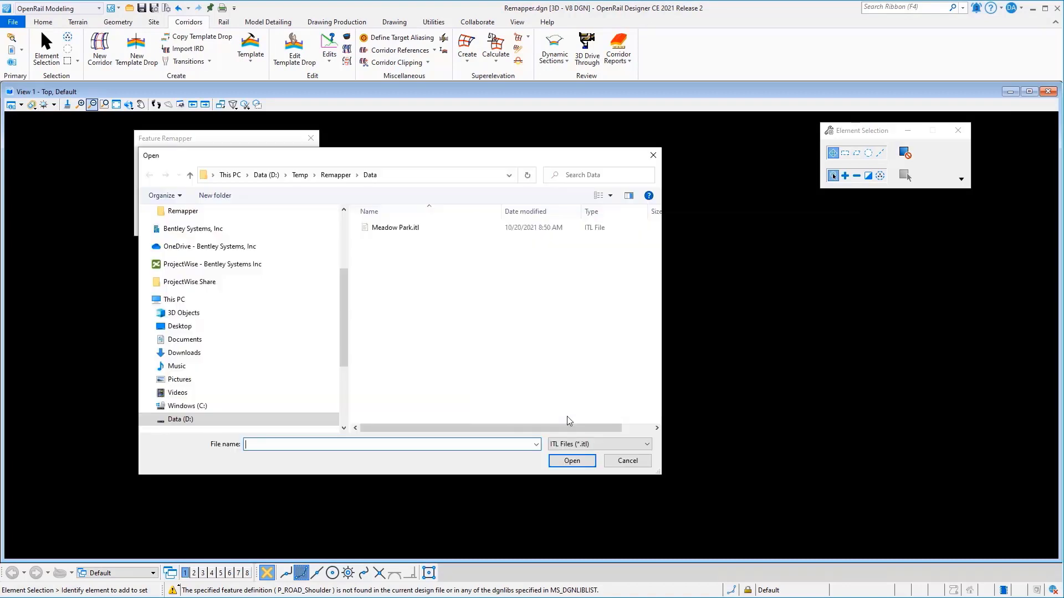
left_click(565, 444)
left_click(574, 461)
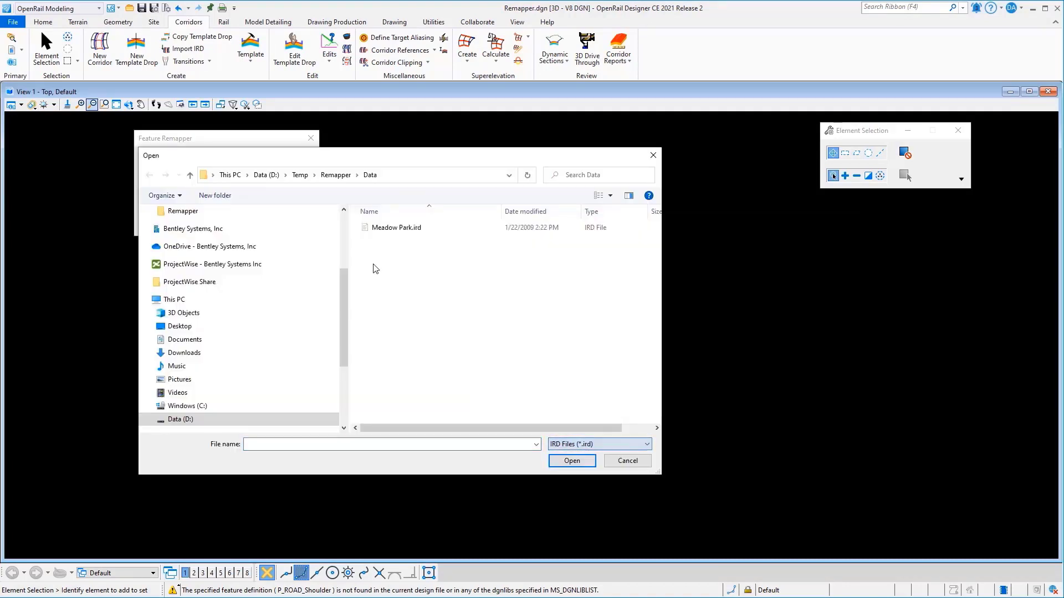
double_click(387, 230)
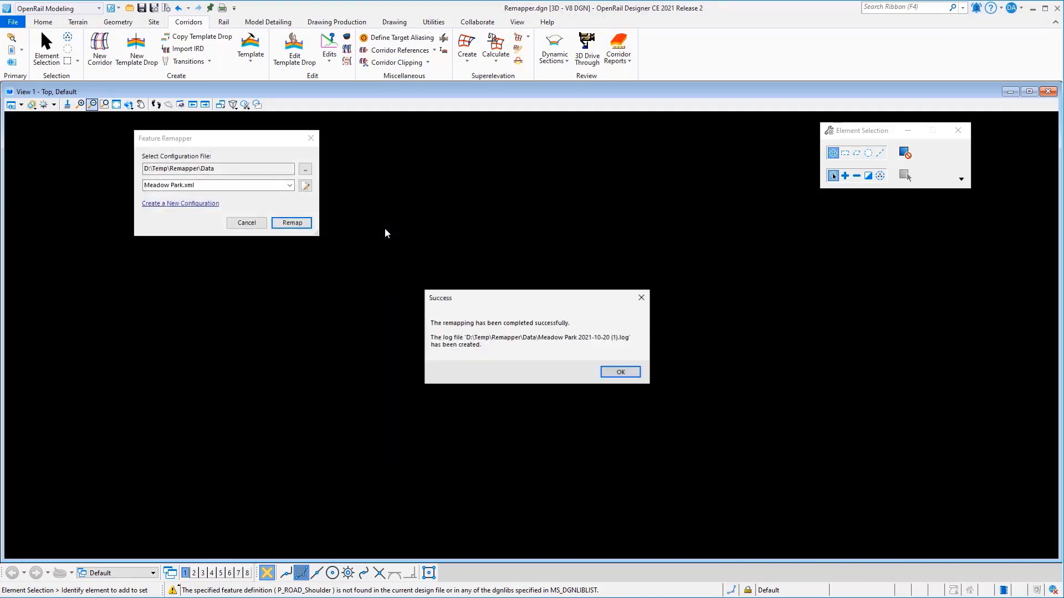
left_click(621, 373)
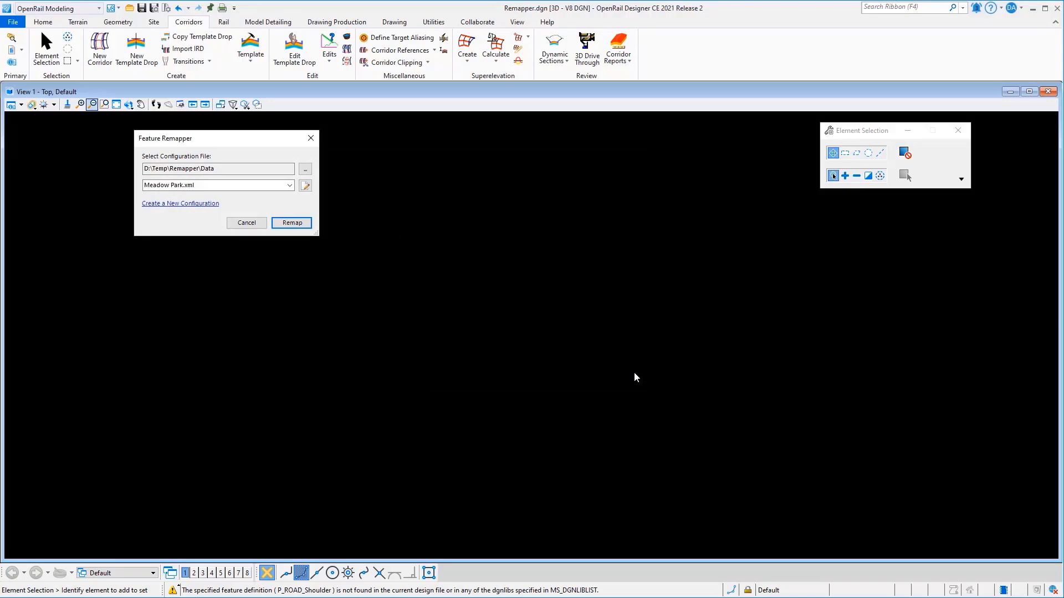